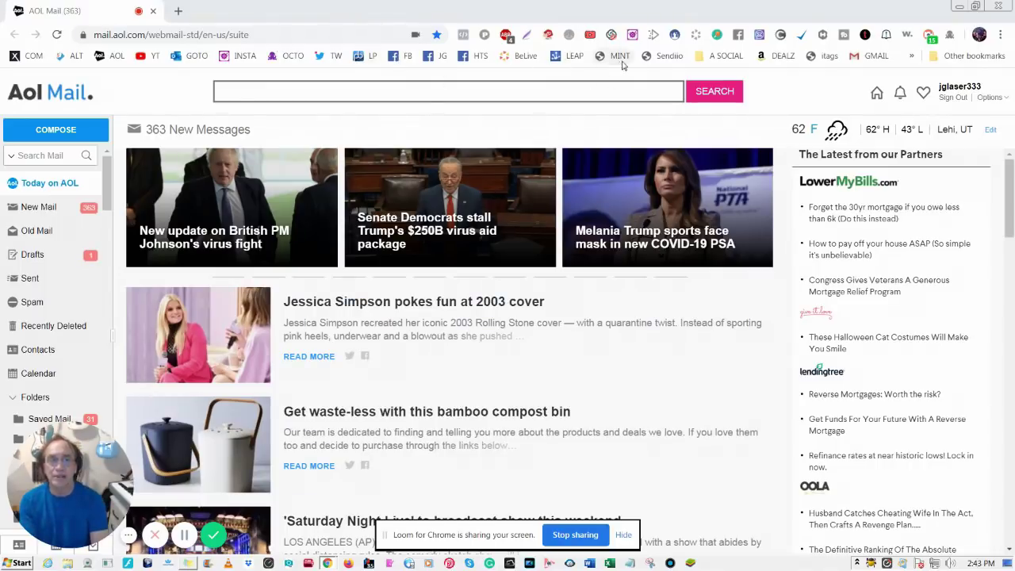
Log in to Mintware, open the MeetZippy app from its dashboard and dismiss the quick walkthrough
click(620, 57)
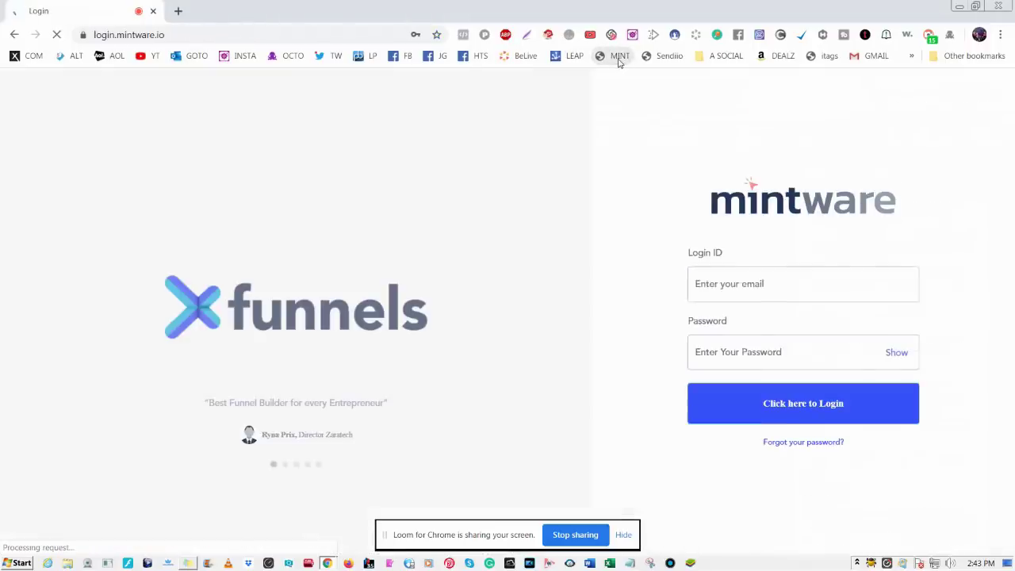
click(807, 404)
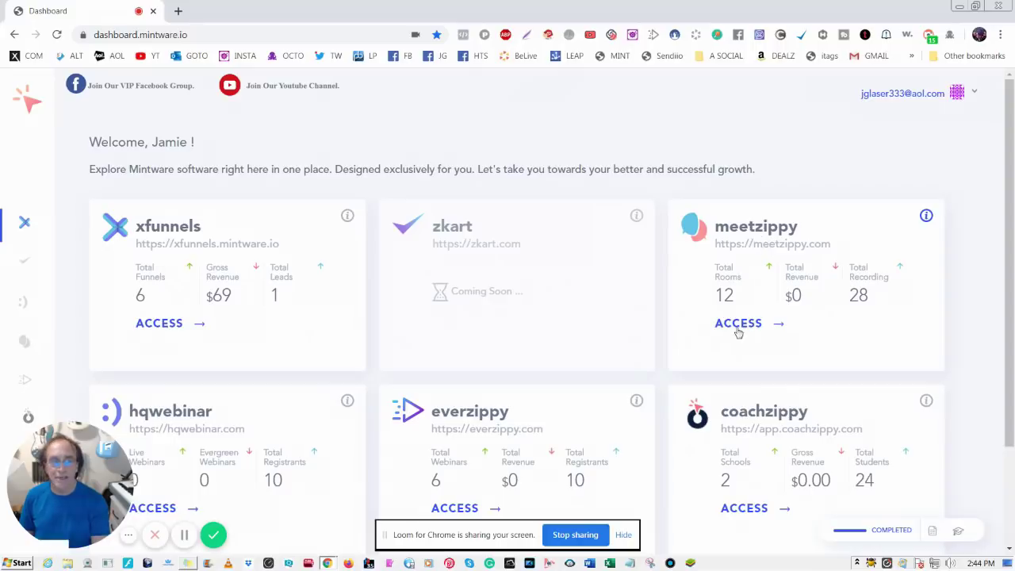
click(737, 326)
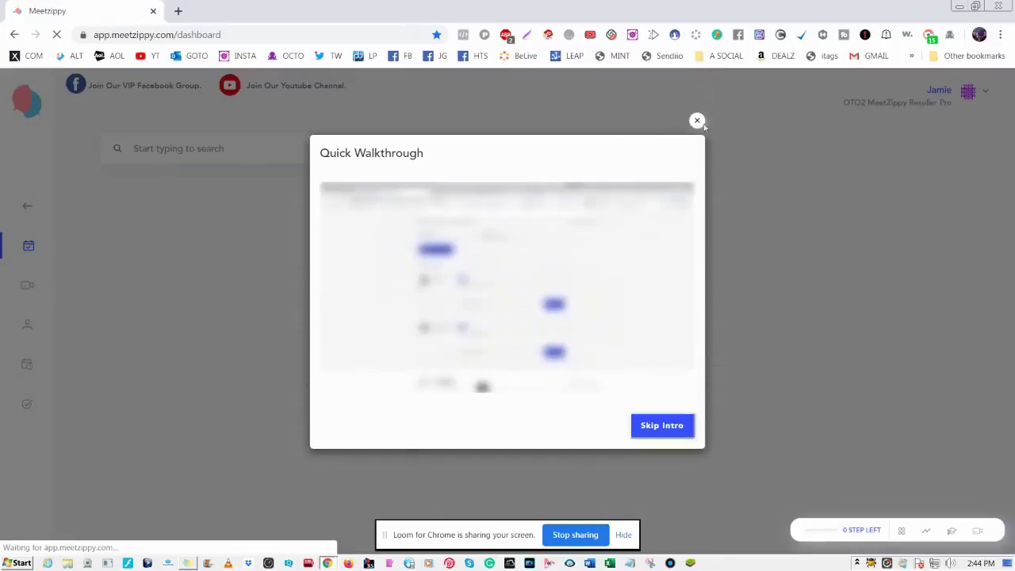
click(696, 120)
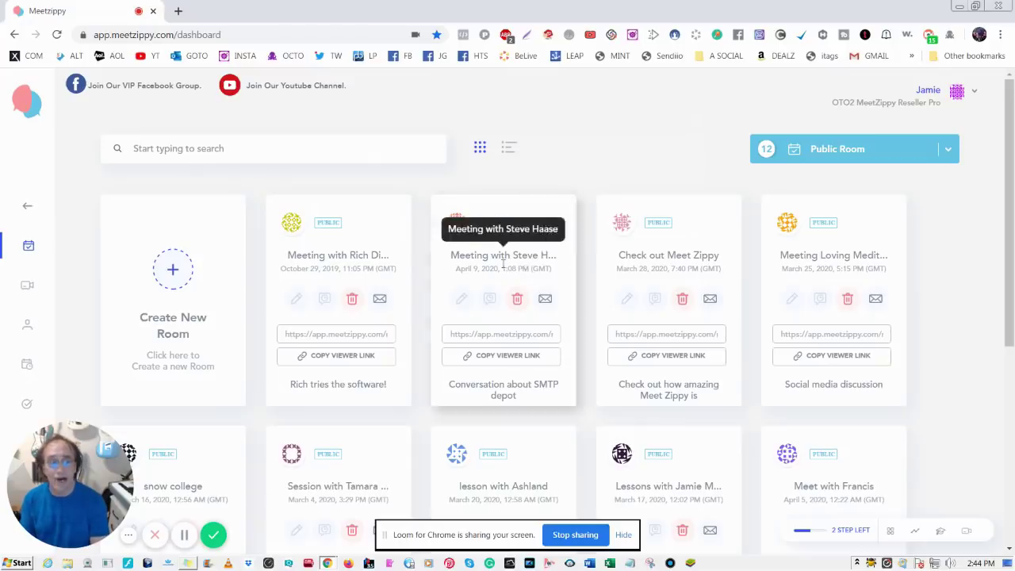
Start a new meeting room and give it the title "Meet with the Pope"
scroll(619, 418, down, 2)
scroll(619, 419, down, 2)
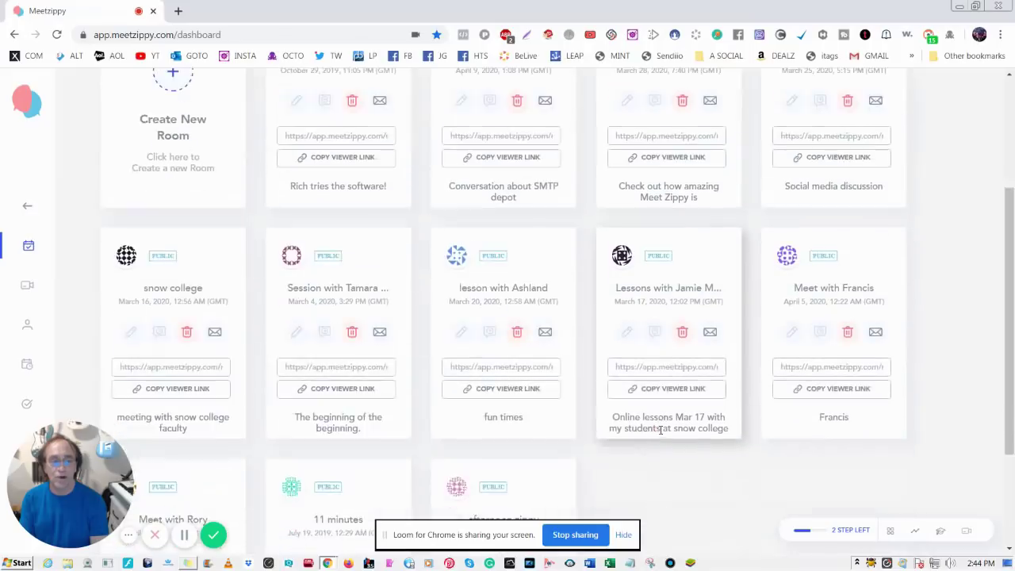
scroll(709, 435, up, 3)
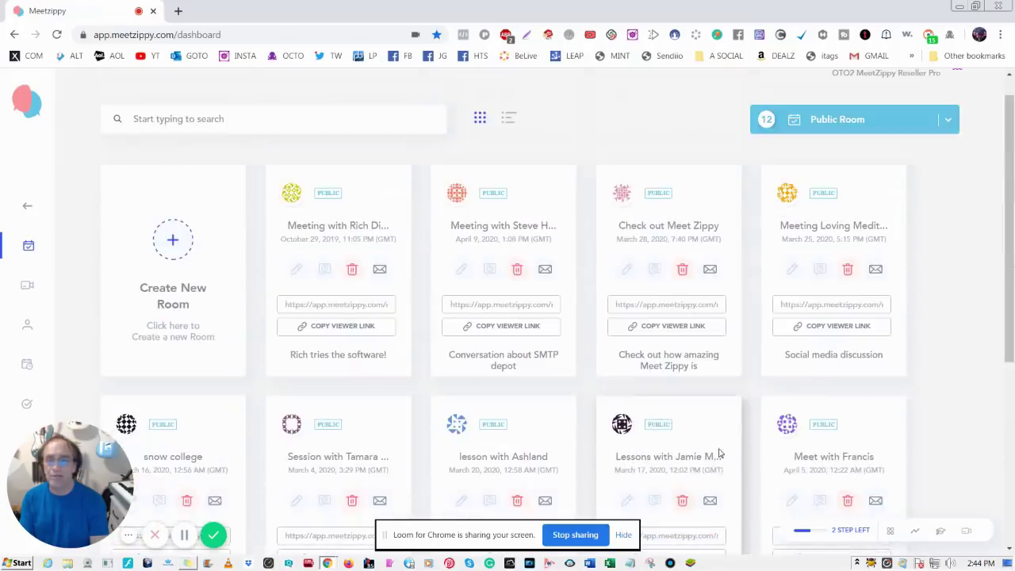
click(176, 241)
click(437, 213)
text(Me)
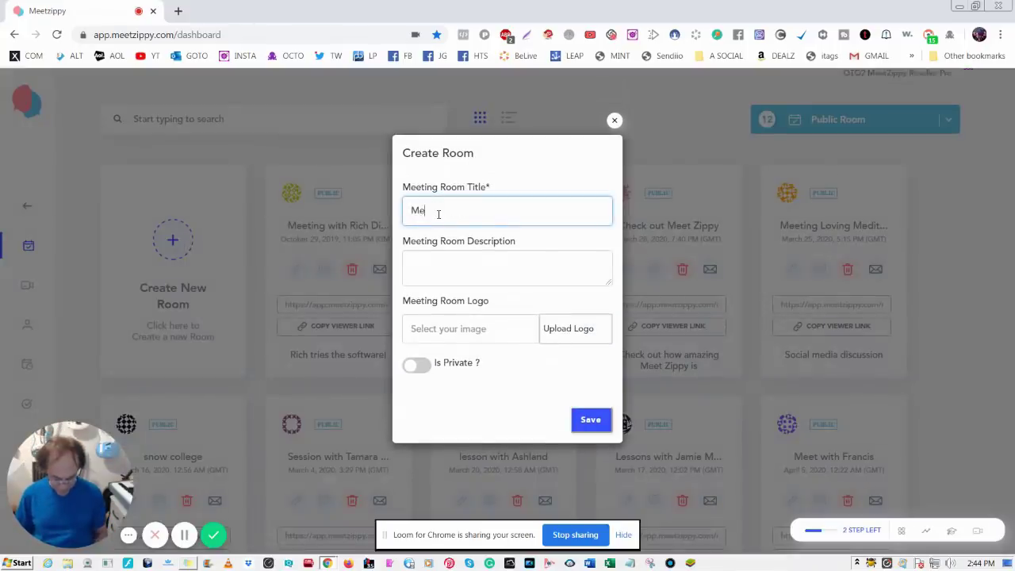
text(et with trh)
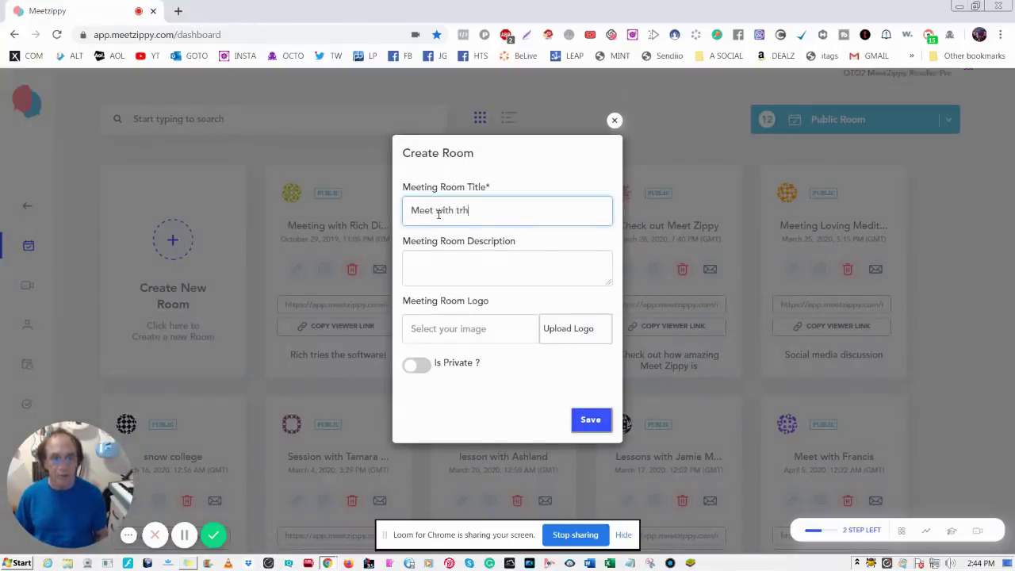
key(BackSpace)
text(hge)
text( P)
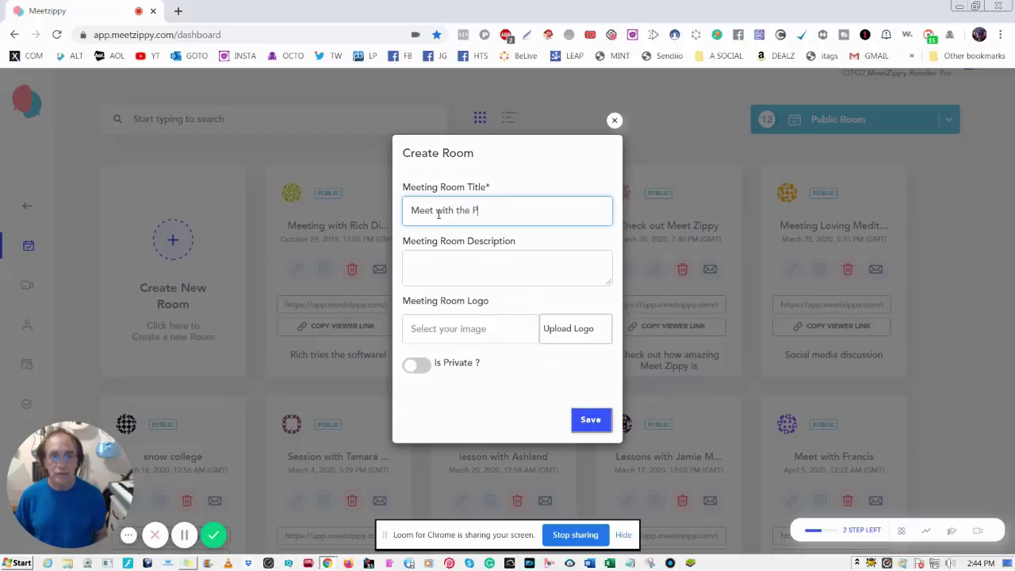
text(ope)
Enter "The Pope wants to talk to me" as the room description and save the new room
click(443, 265)
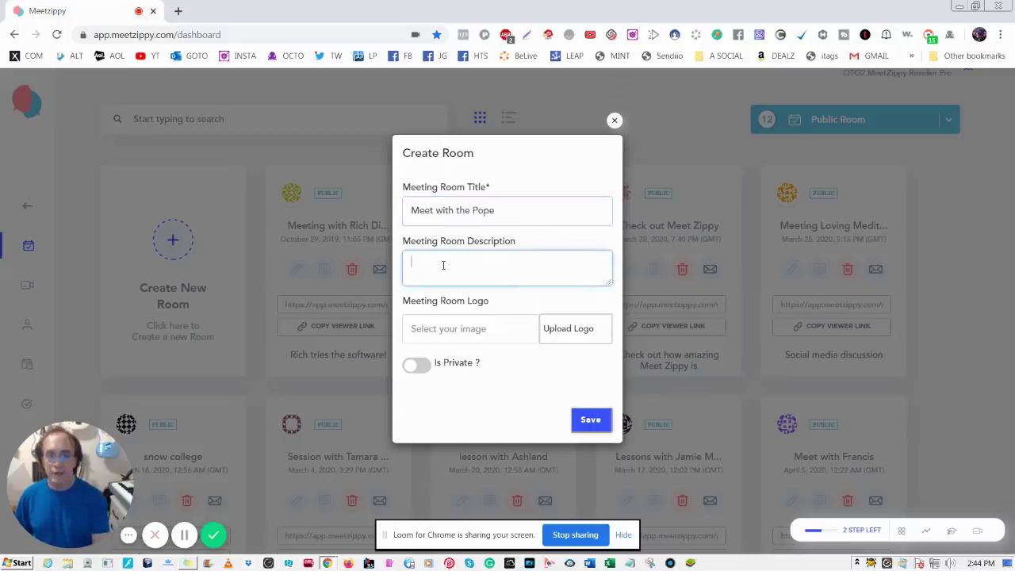
text(The po)
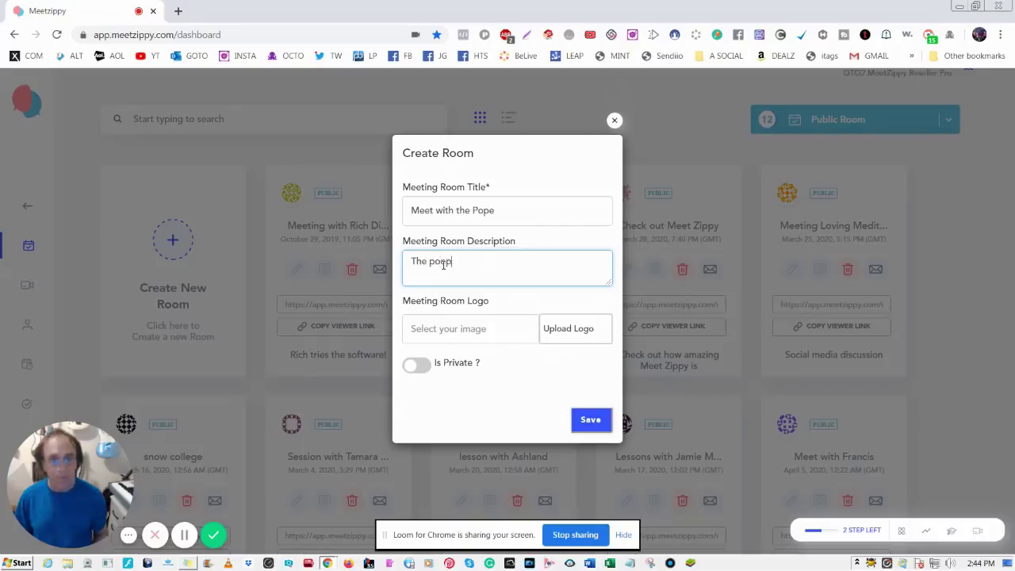
text(p)
key(BackSpace)
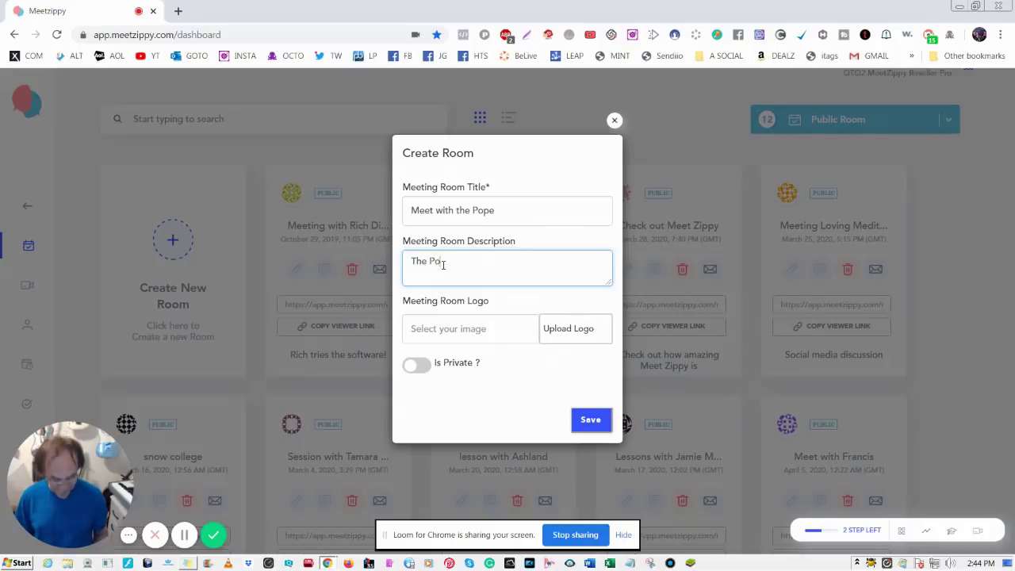
text(pe wabn)
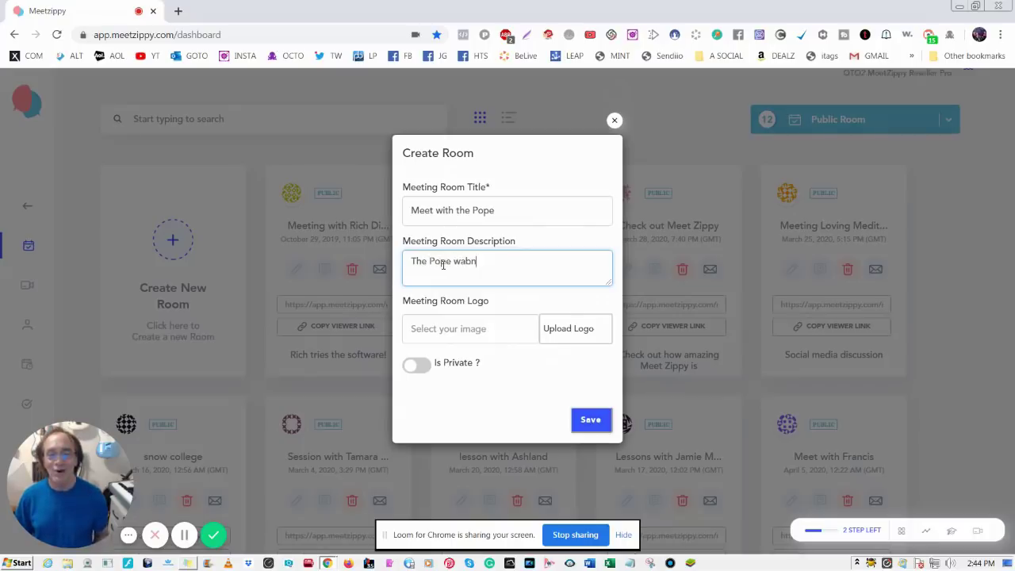
key(BackSpace)
key(BackSpace)
text(nts to tal)
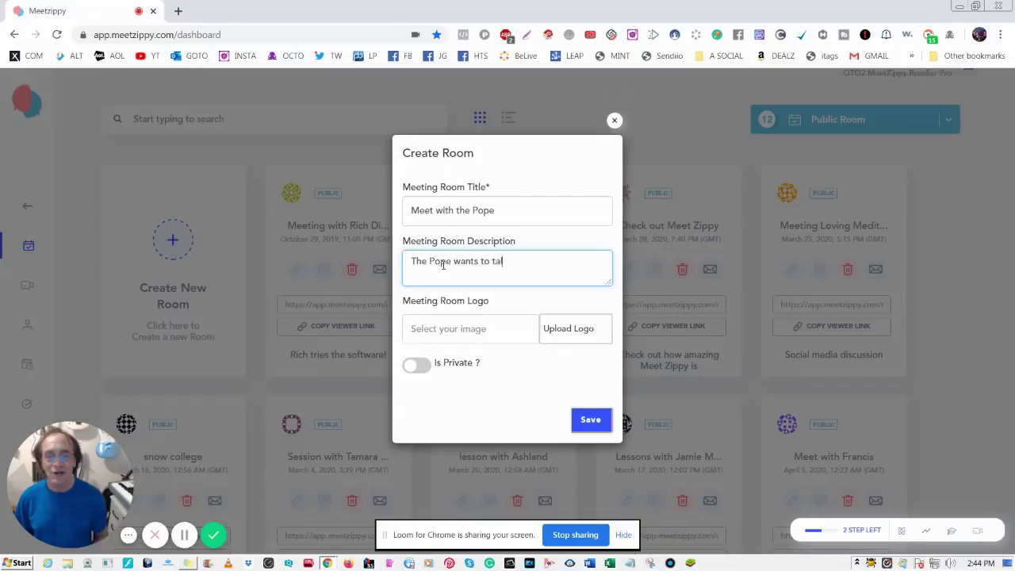
text(k to me)
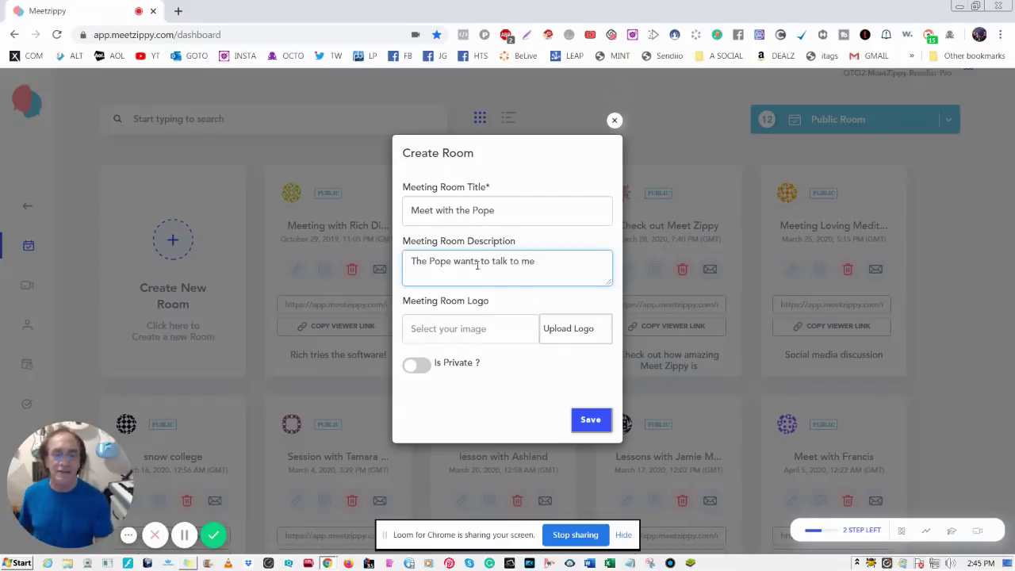
click(591, 420)
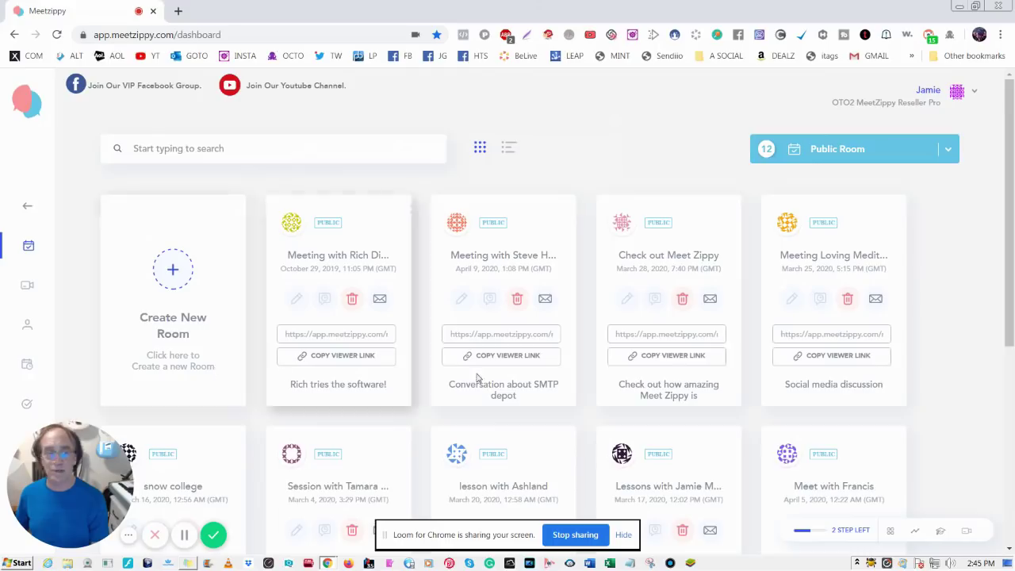
Inspect the edit form and the invitation form of the Meet with the Pope room, closing each without changes
scroll(853, 473, down, 4)
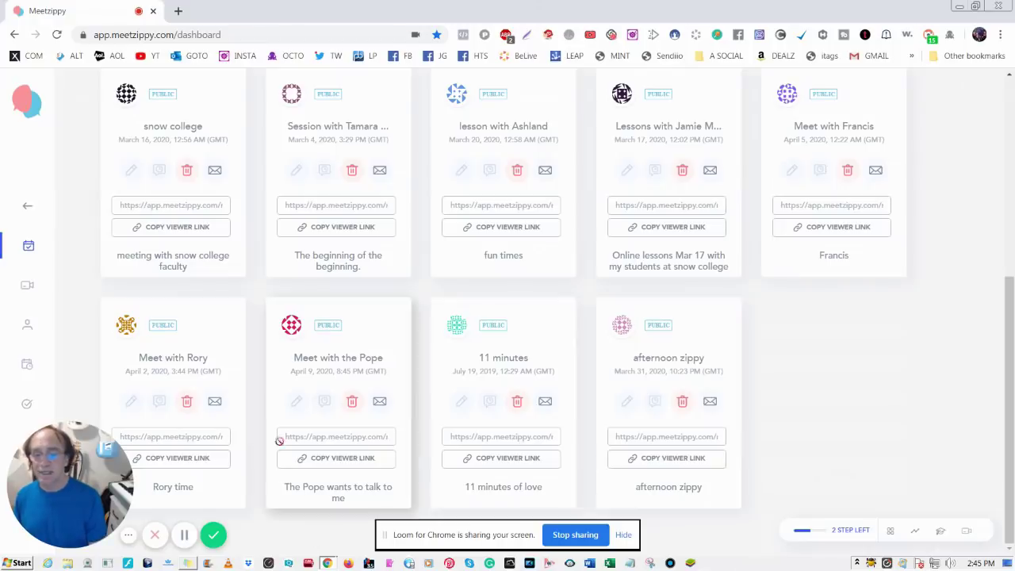
click(296, 403)
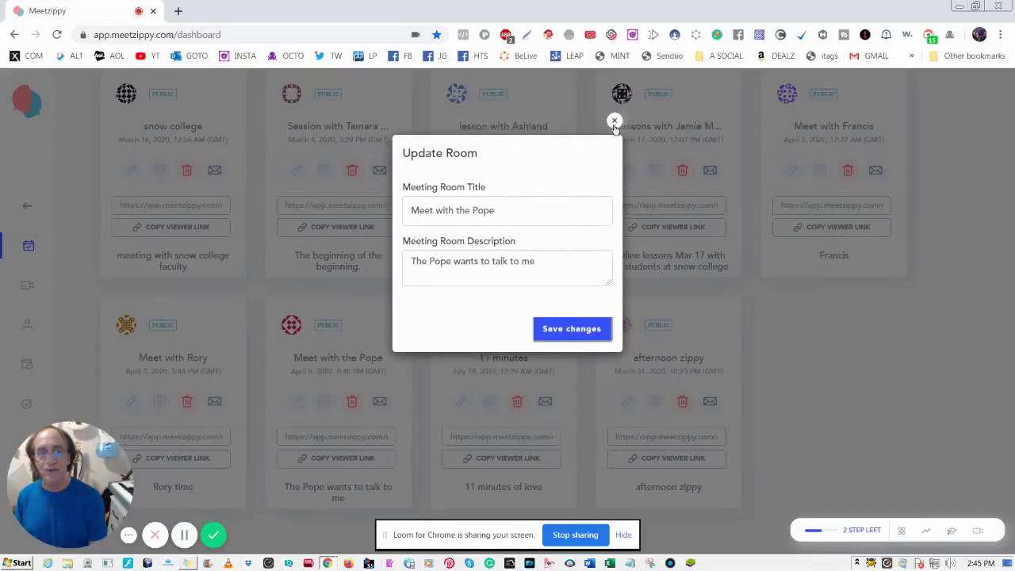
click(614, 122)
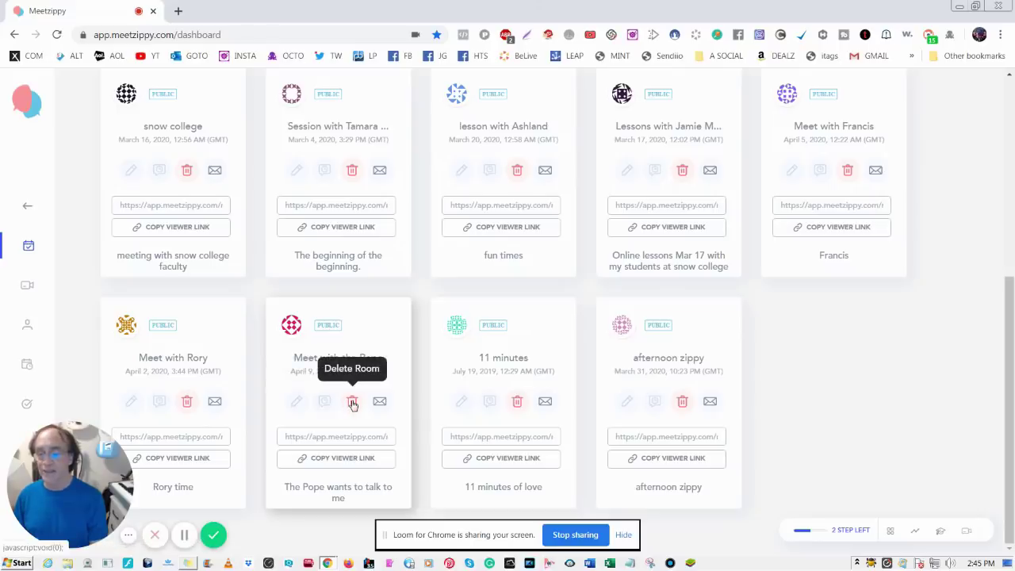
click(374, 402)
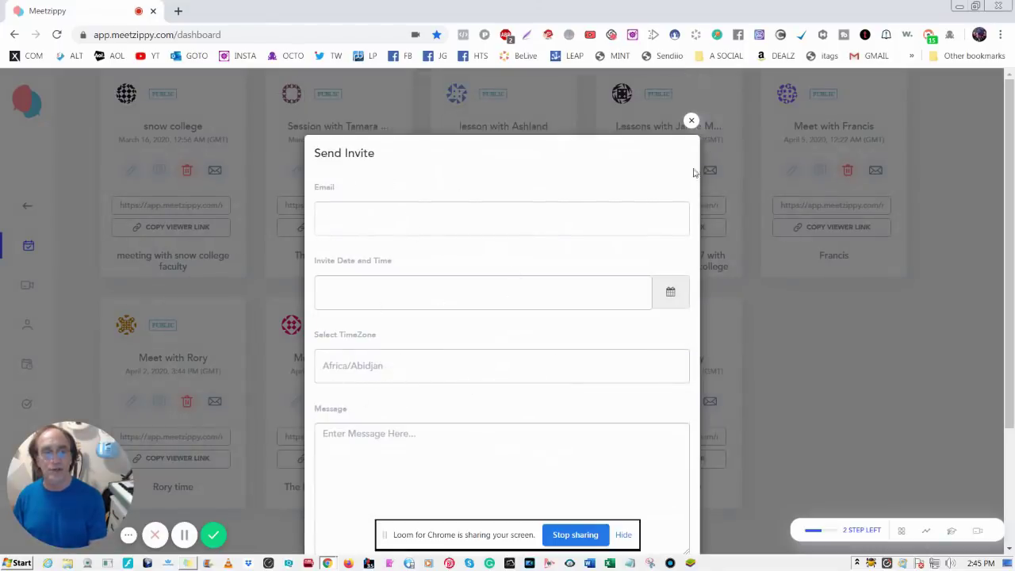
click(690, 121)
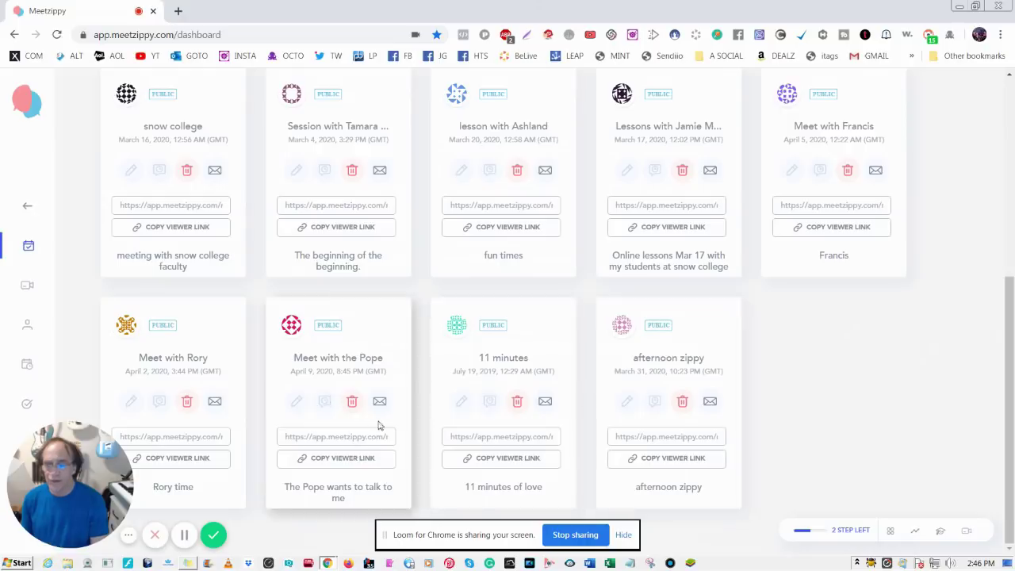
Copy the viewer link of the Meet with the Pope room and enter the room as host
click(337, 463)
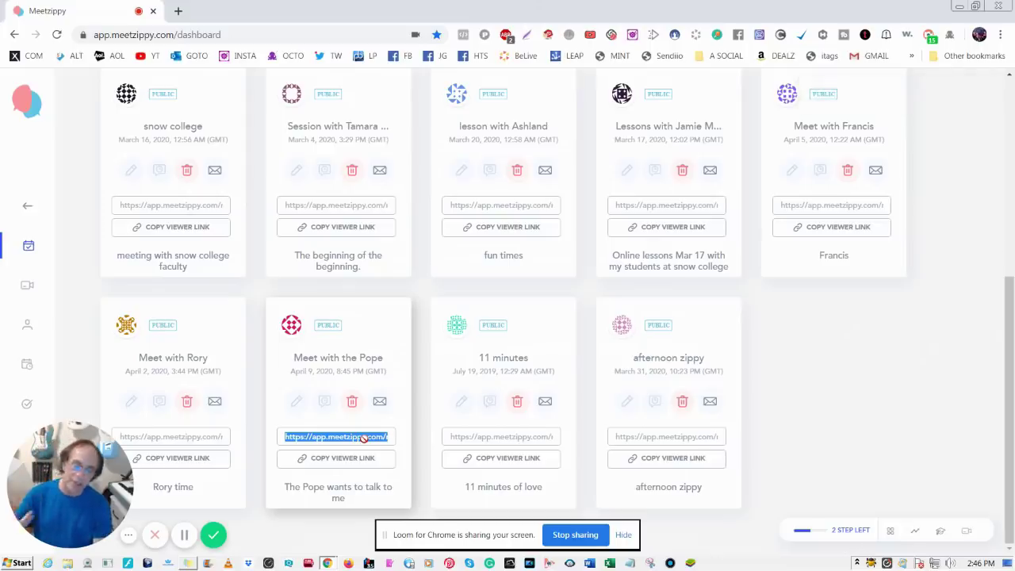
click(325, 402)
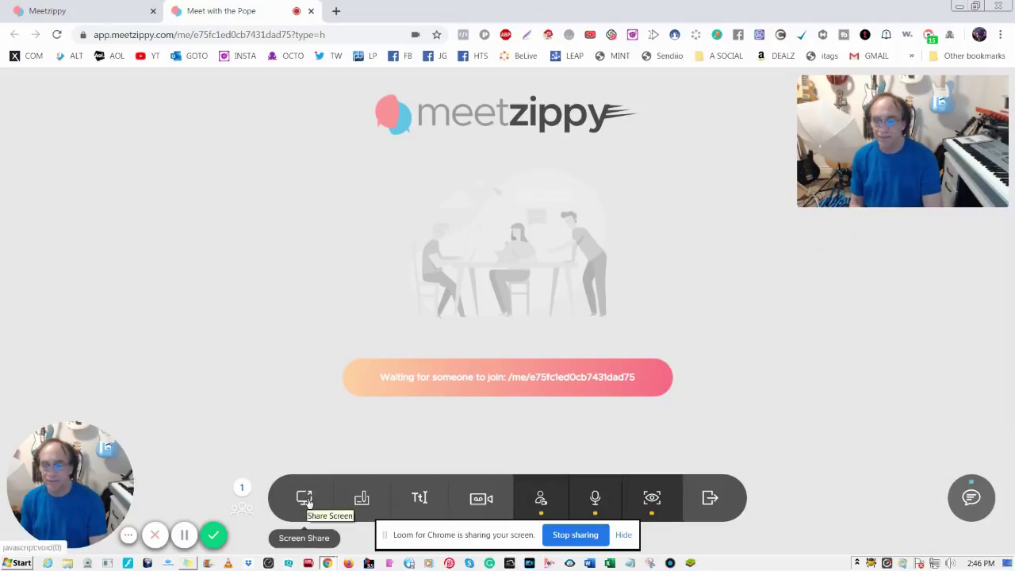
Share the entire screen in the meeting room
click(305, 497)
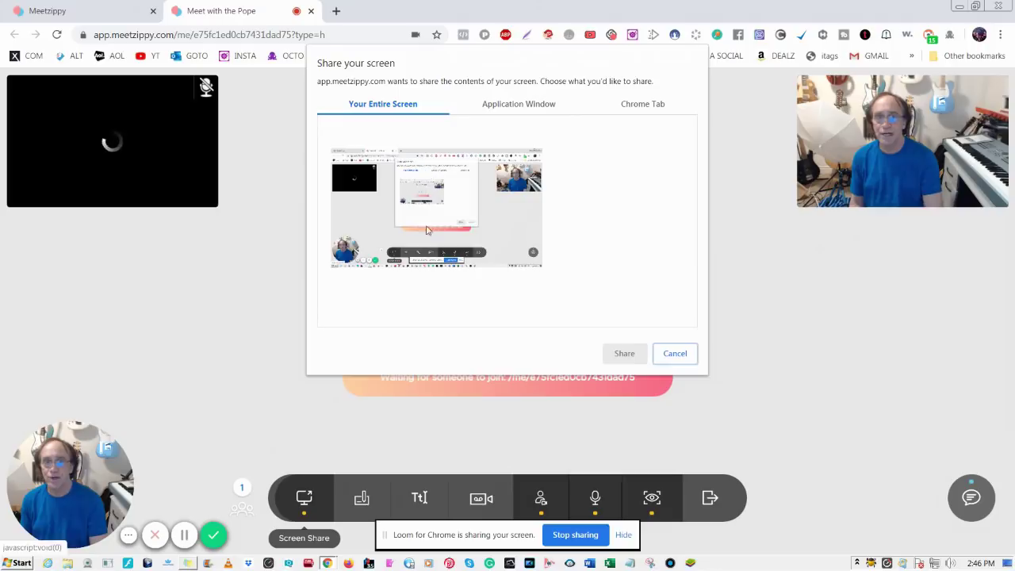
click(426, 230)
click(624, 353)
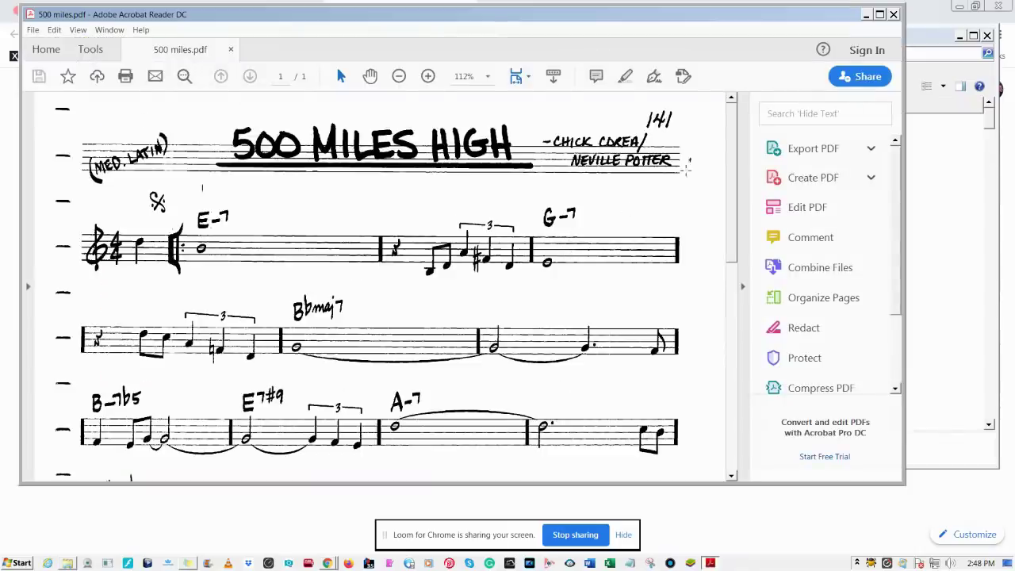
Look through the 500 miles.pdf sheet music, close it and return to the Meet with the Pope meeting in the browser
drag(734, 141, 718, 229)
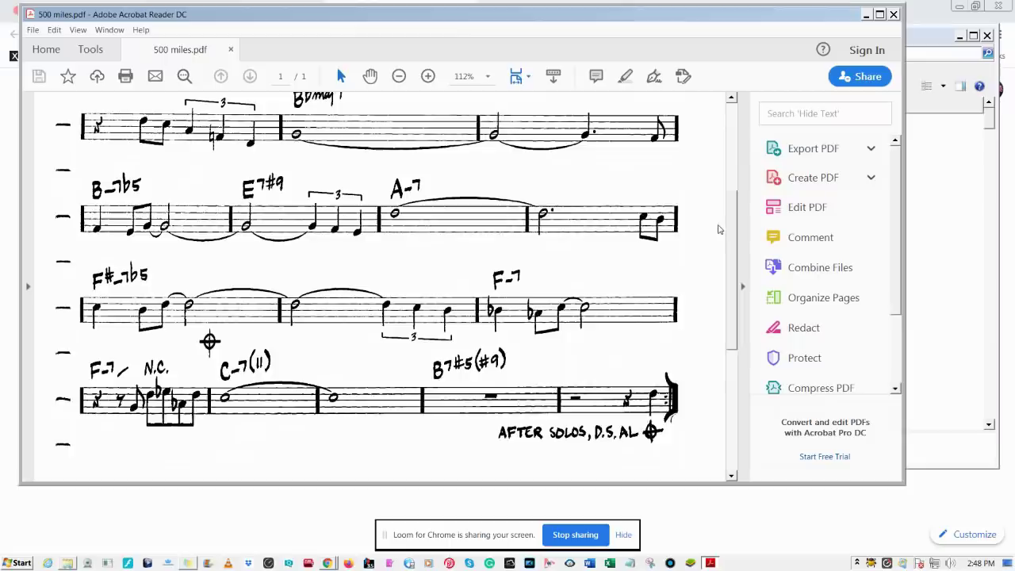
scroll(723, 222, up, 5)
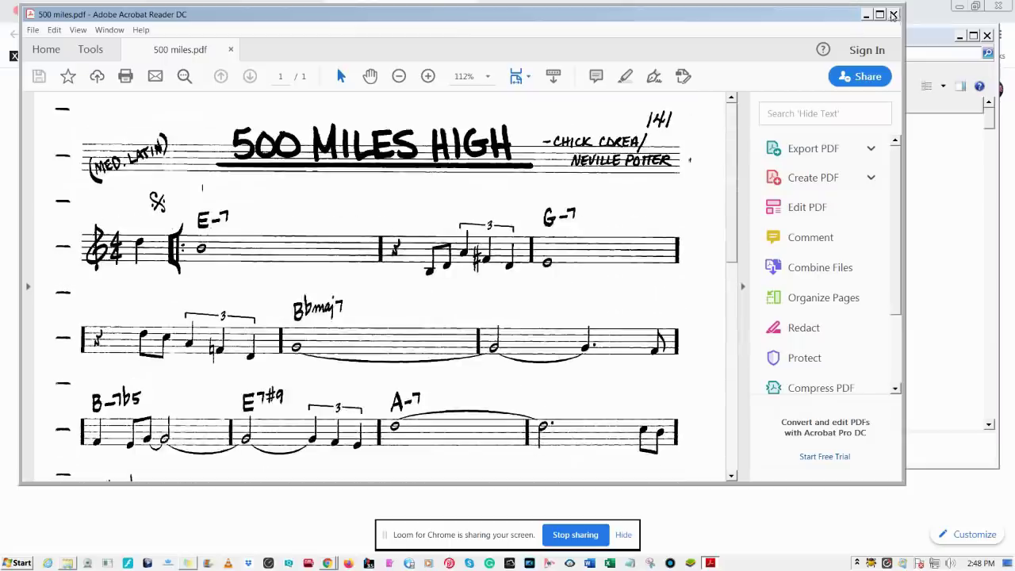
click(892, 14)
click(349, 11)
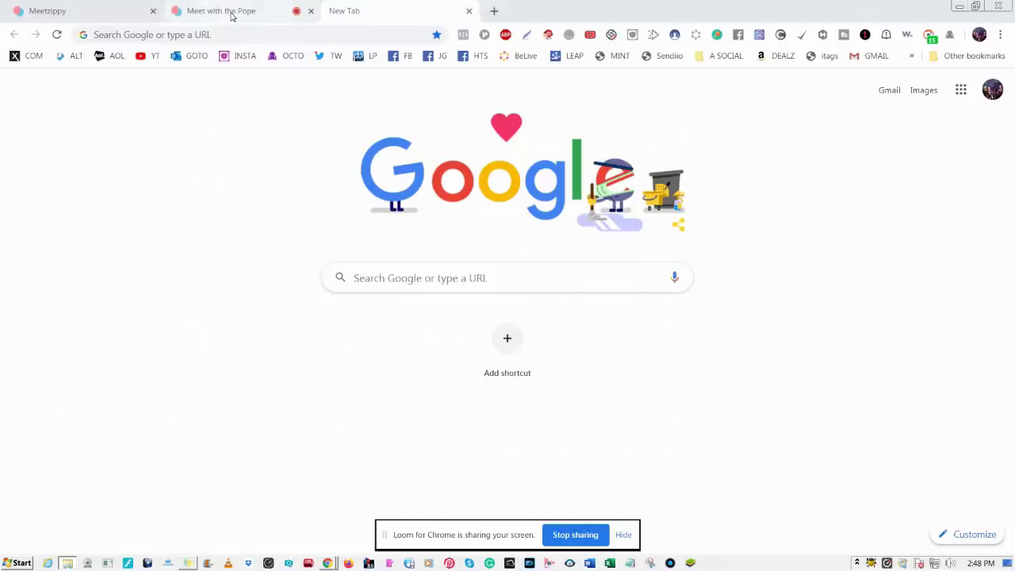
click(231, 14)
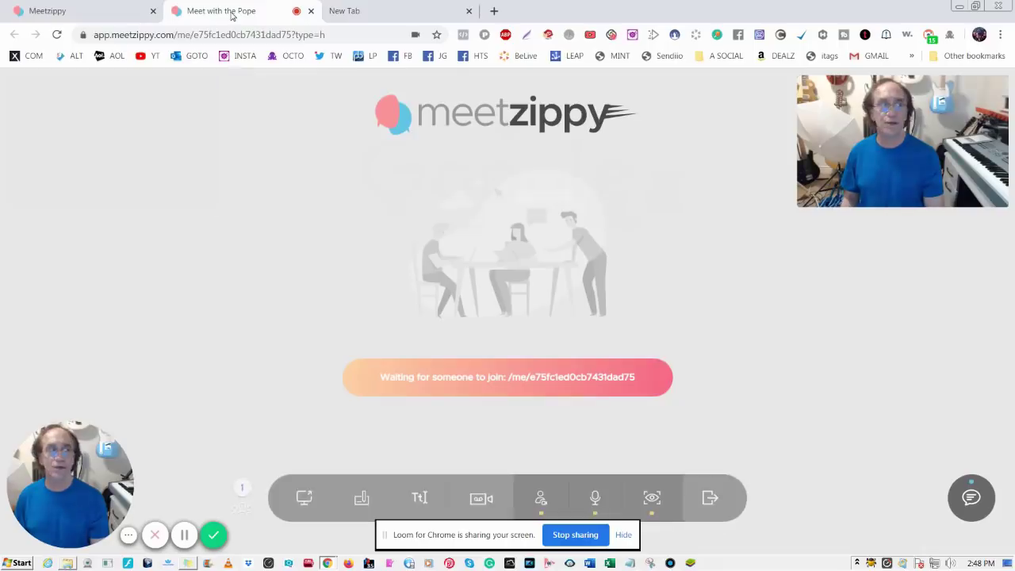
Open the meeting's whiteboard and handwrite the chords Cmaj7 and Dm with the notes C D E F below them in dark red
click(361, 497)
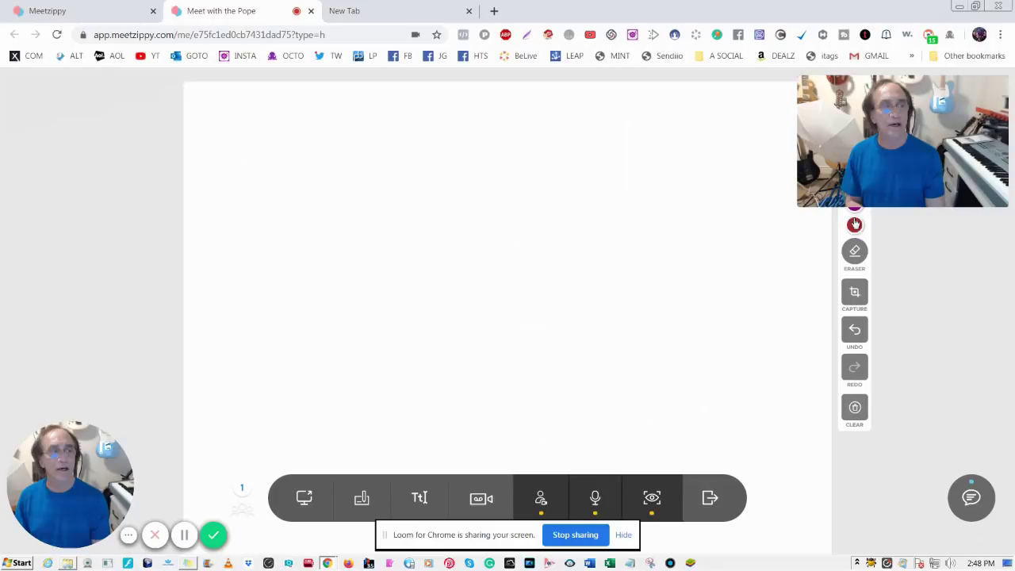
drag(237, 124, 249, 147)
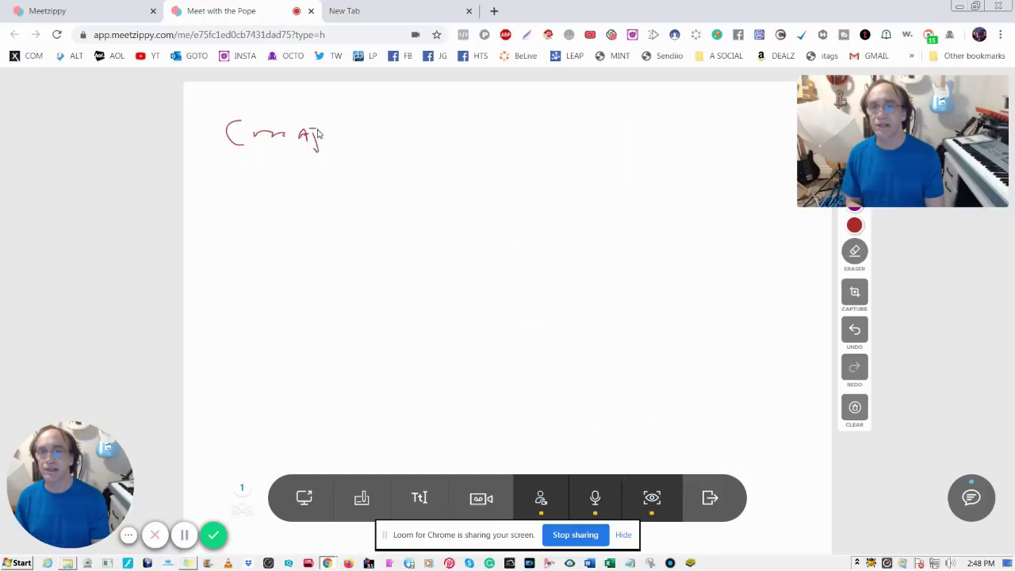
mouse_move(389, 108)
mouse_down()
mouse_move(406, 149)
mouse_move(445, 149)
mouse_up()
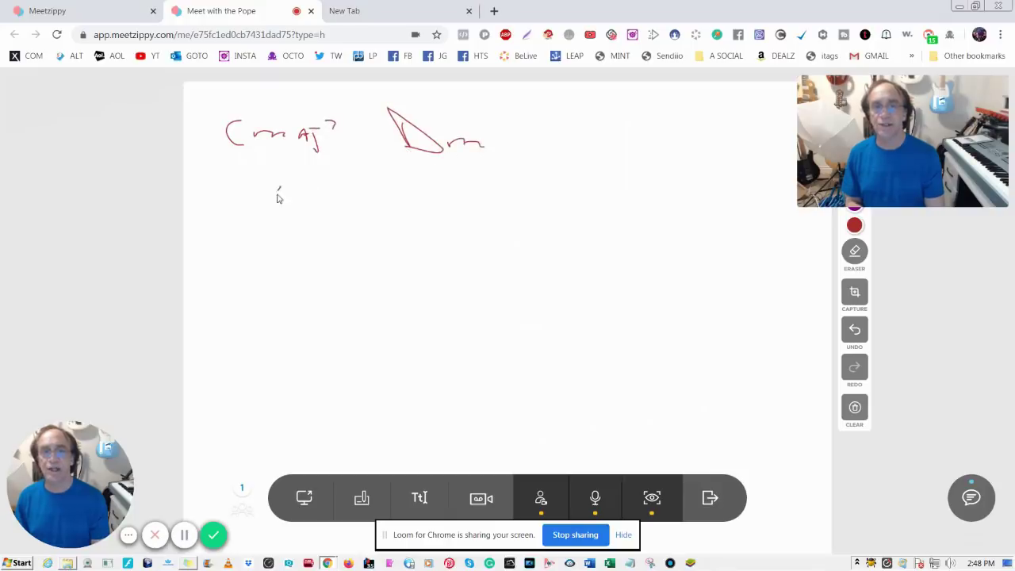
mouse_move(277, 198)
mouse_down()
mouse_move(378, 203)
mouse_move(400, 182)
mouse_move(423, 179)
mouse_up()
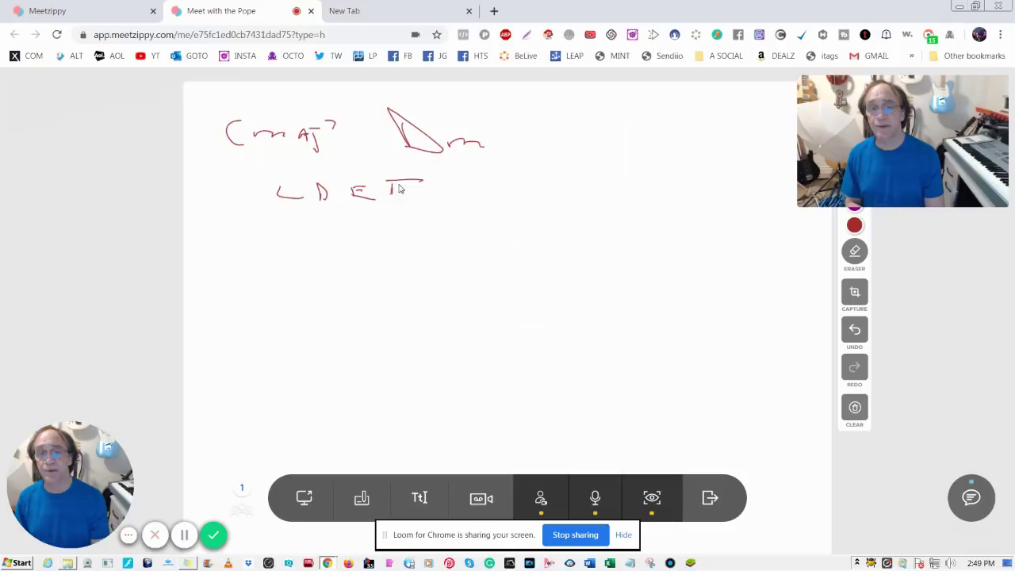
Draw a tic-tac-toe style grid of two upright and two horizontal lines below the handwritten notes
drag(420, 224, 444, 379)
drag(480, 222, 527, 388)
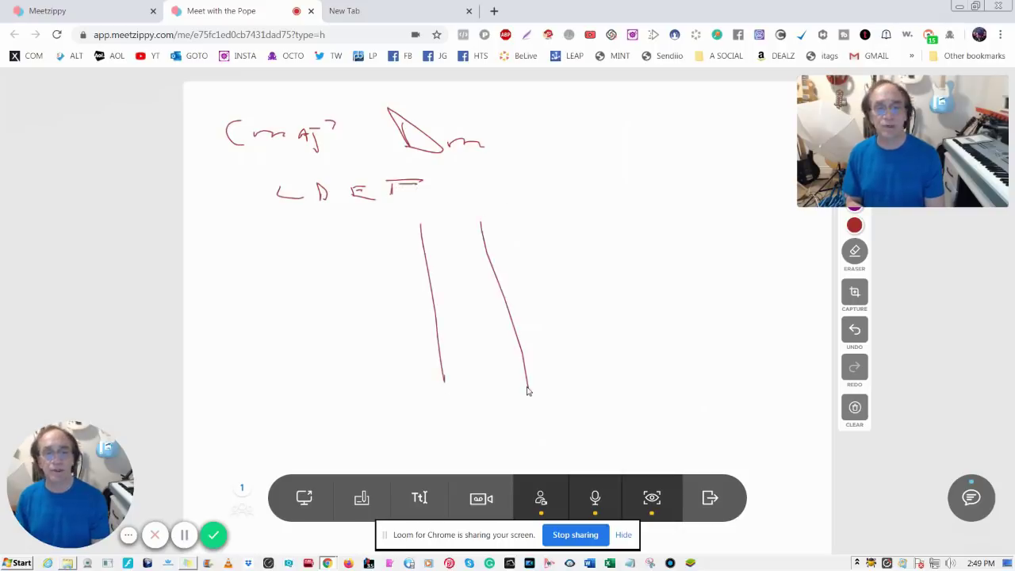
drag(307, 264, 314, 266)
drag(374, 277, 542, 287)
drag(305, 313, 552, 336)
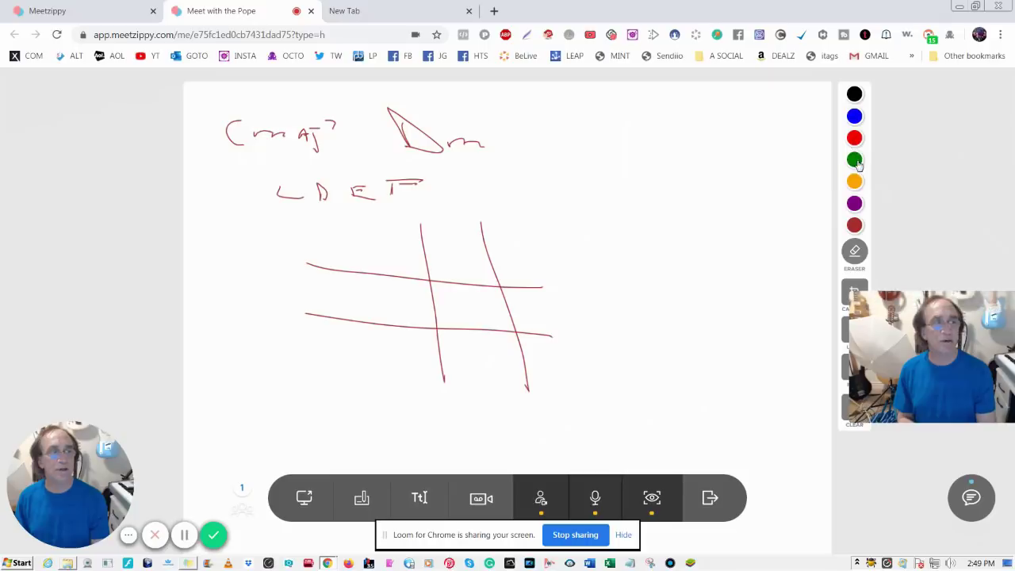
Draw a green X in the grid's top middle square and a red O-like mark in its middle right square, and close the whiteboard
drag(463, 238, 447, 259)
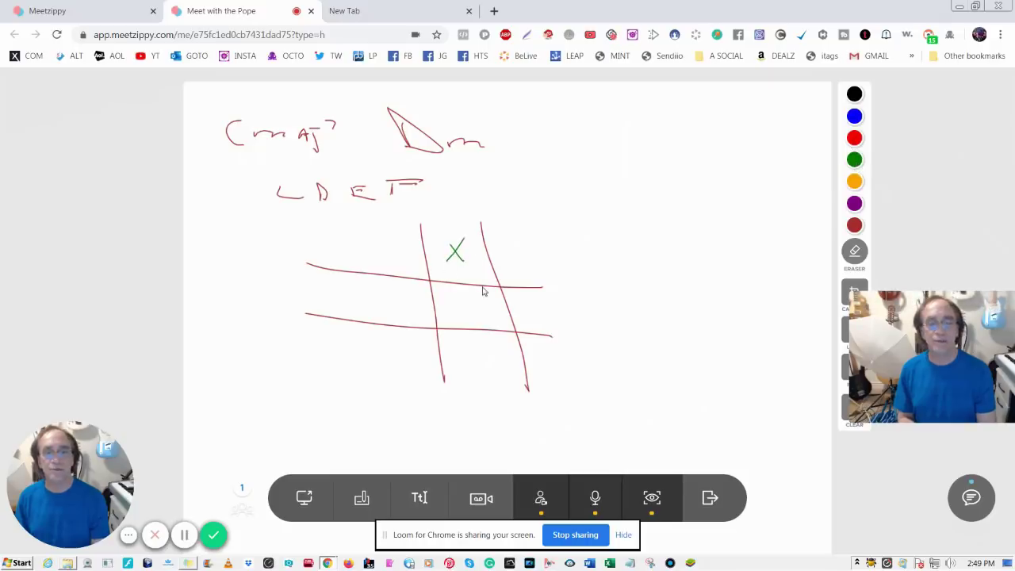
drag(552, 302, 544, 289)
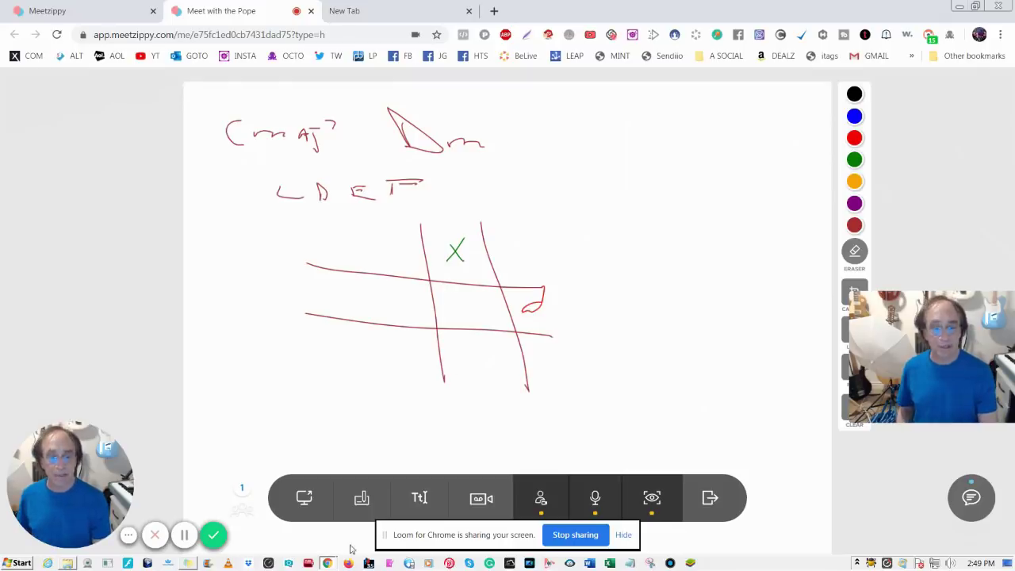
click(363, 501)
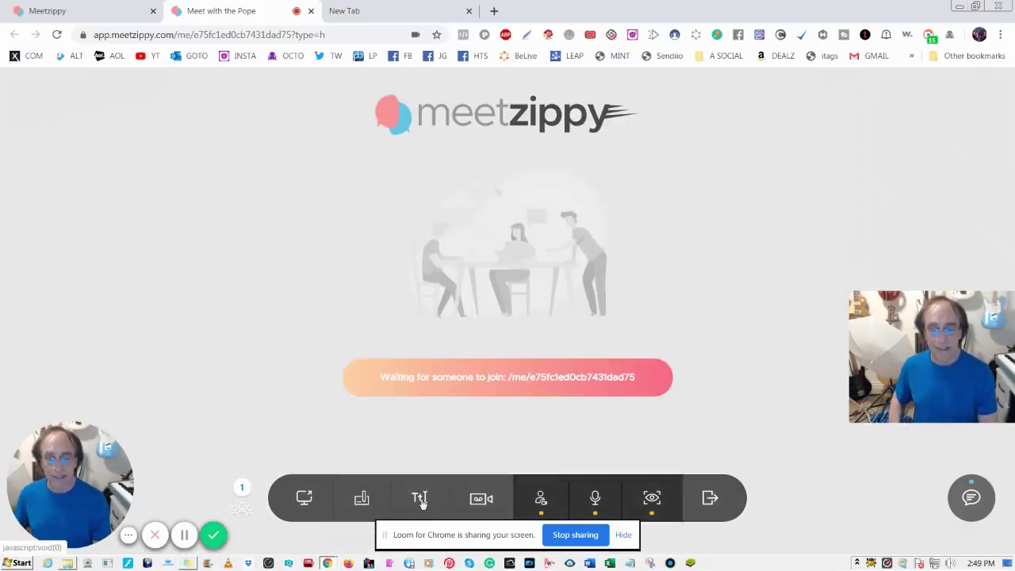
Open the shared text editor, add a line addressing a participant with "when you get a chance give me your poh", and close the editor
click(420, 501)
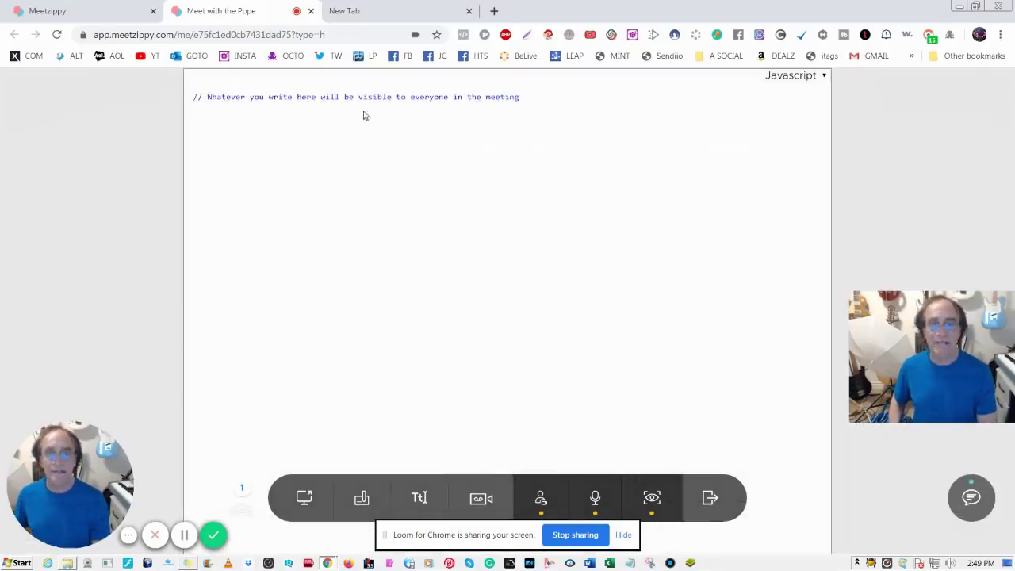
click(535, 99)
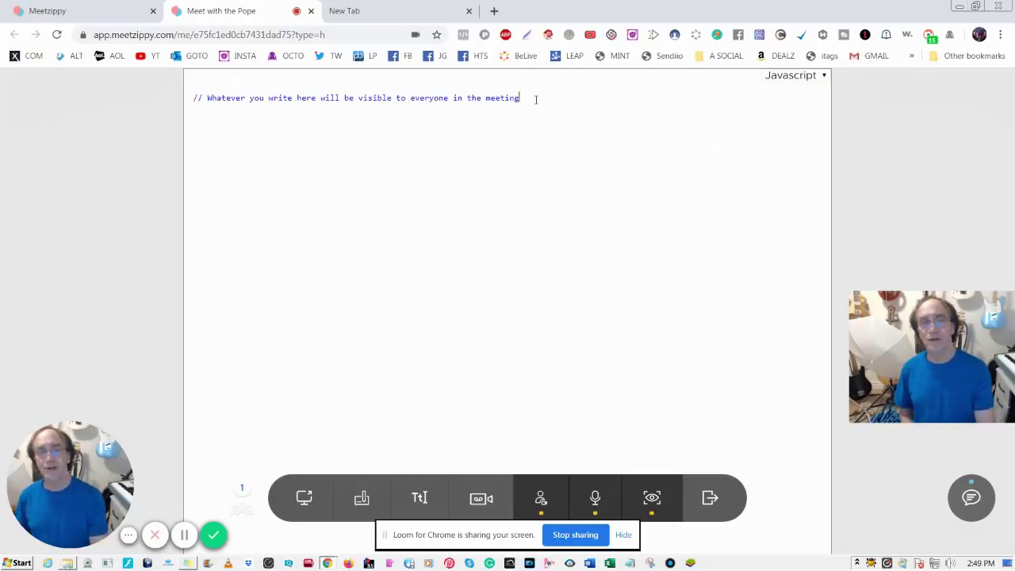
key(Return)
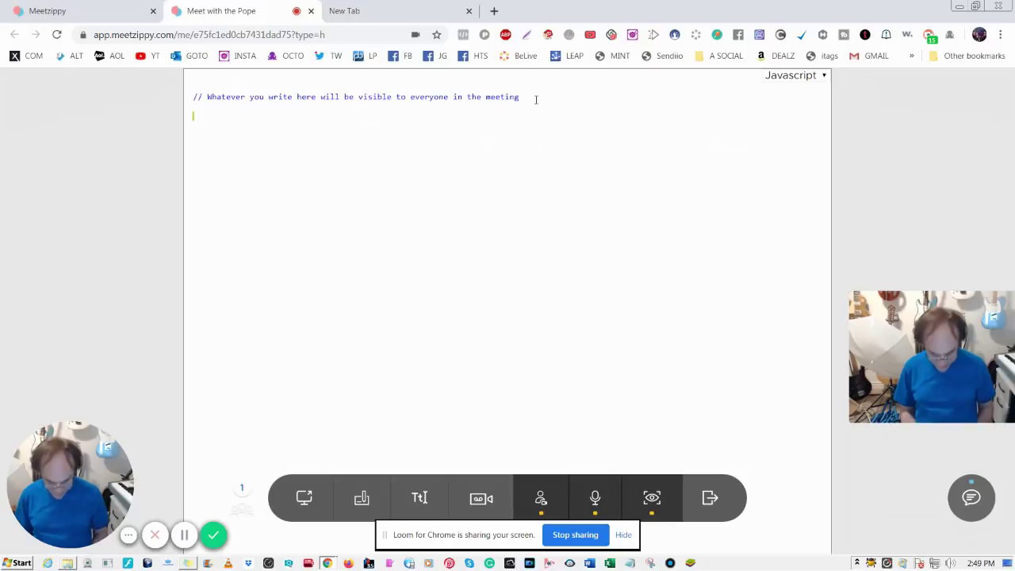
text(Joe when you get a chance give me your poh)
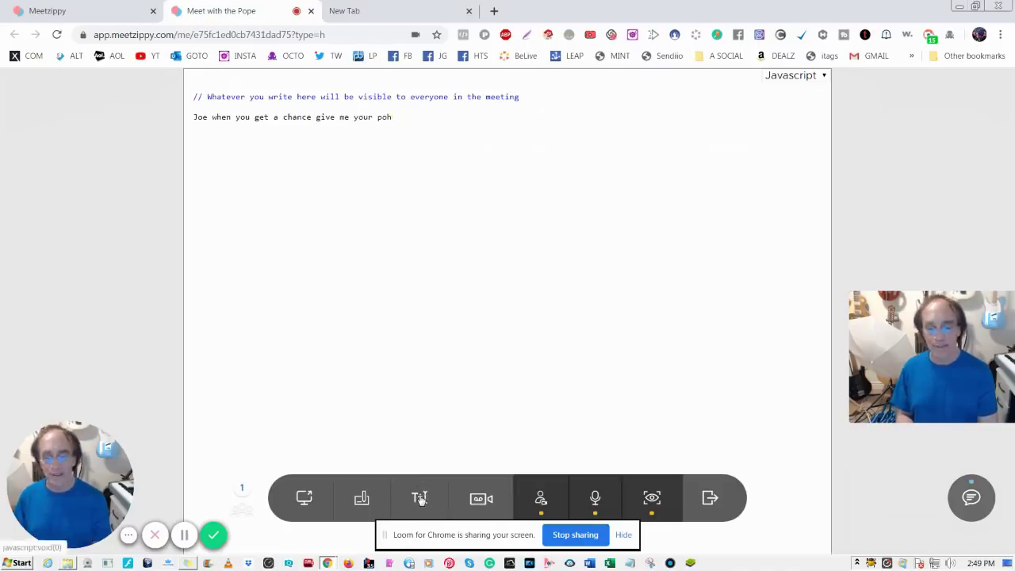
click(419, 497)
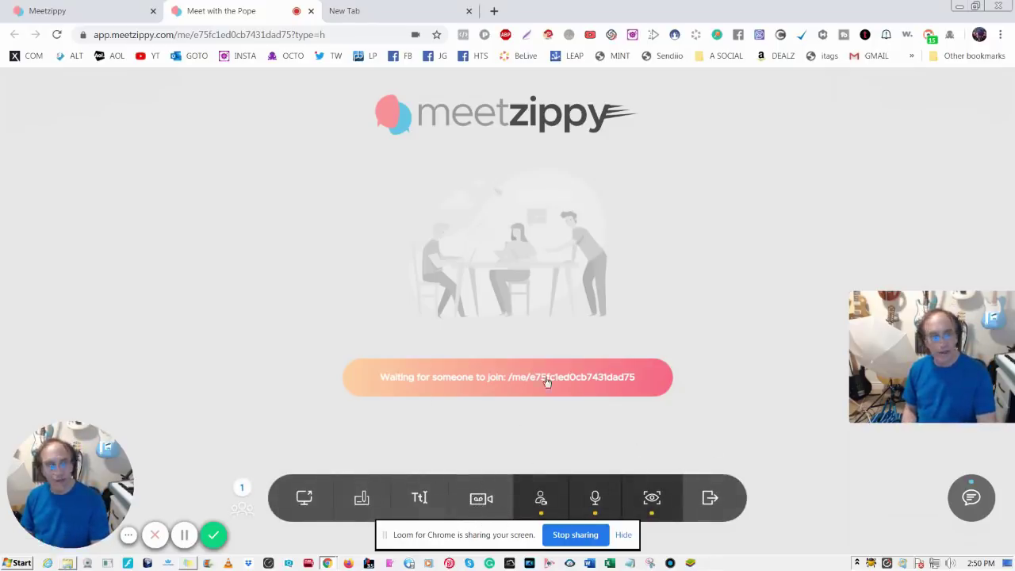
Turn the camera off and on again, and mute and unmute the microphone
click(541, 498)
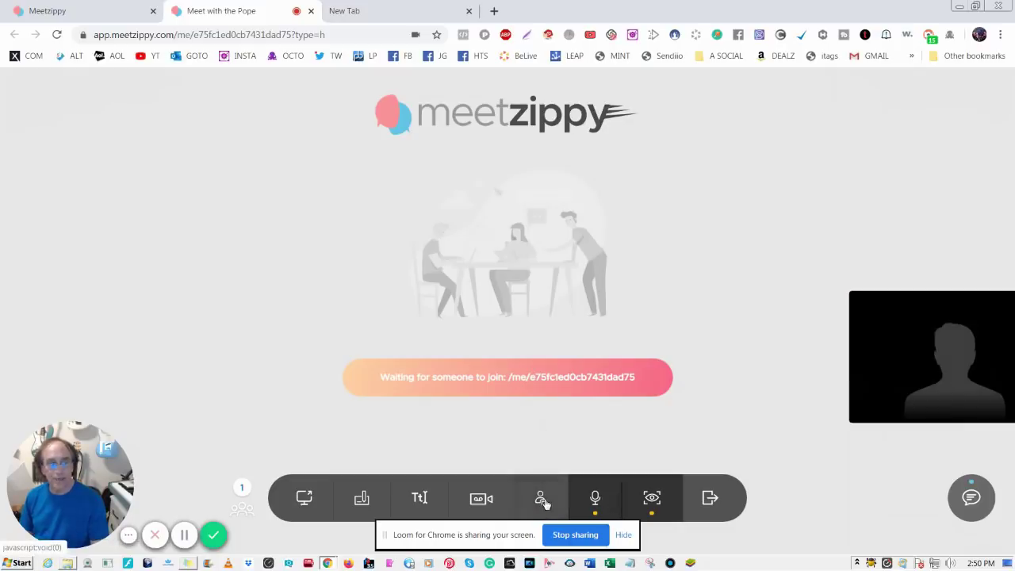
click(543, 501)
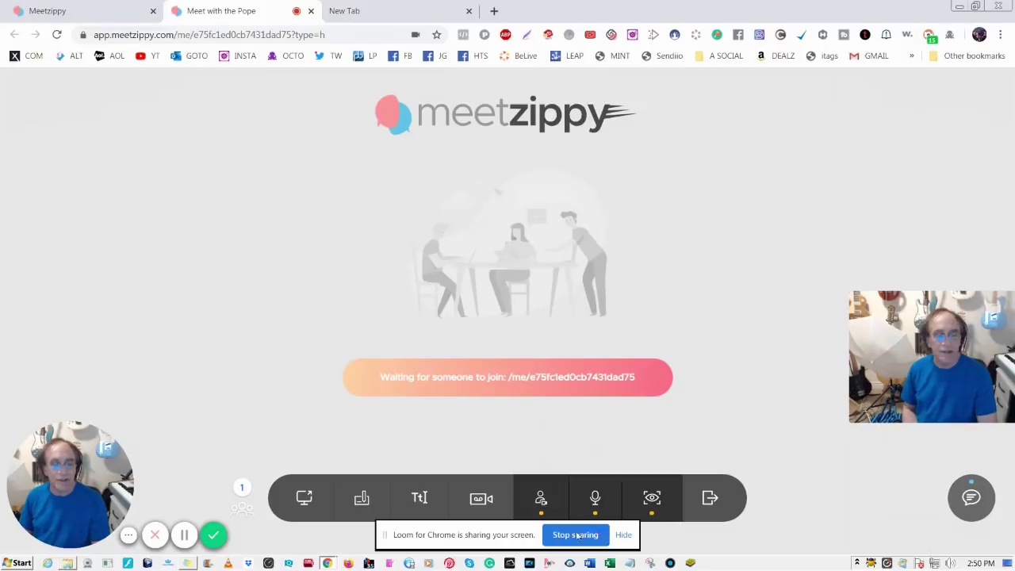
click(595, 499)
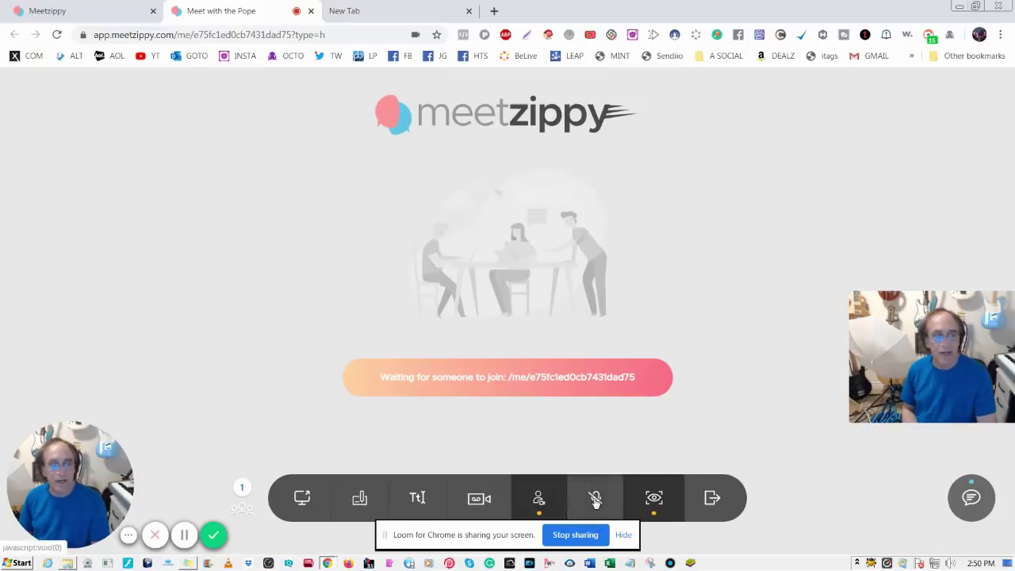
click(595, 499)
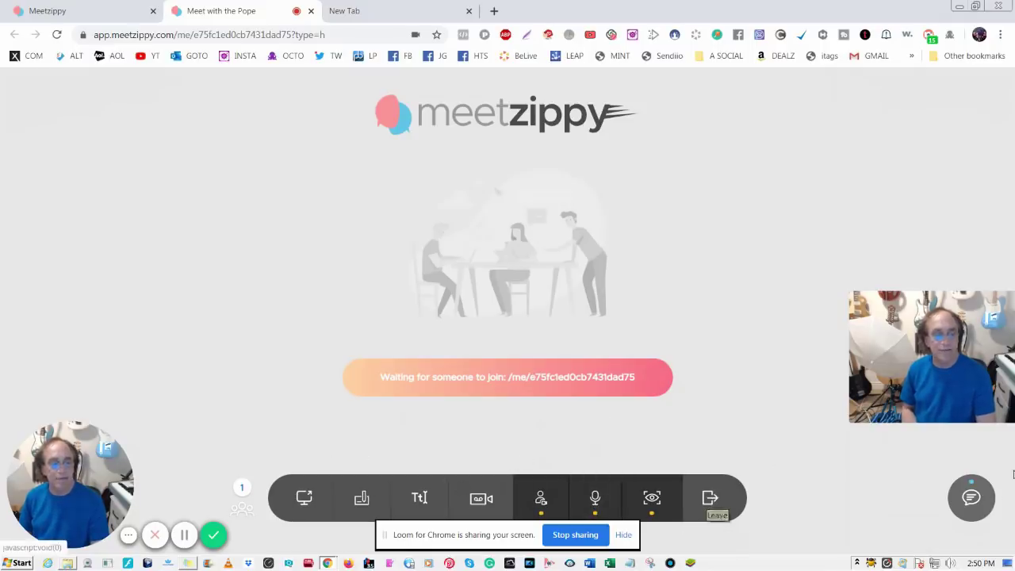
Send a hello greeting addressed to the host in the meeting chat, close the chat and move the self-view video beside the MeetZippy illustration
click(971, 496)
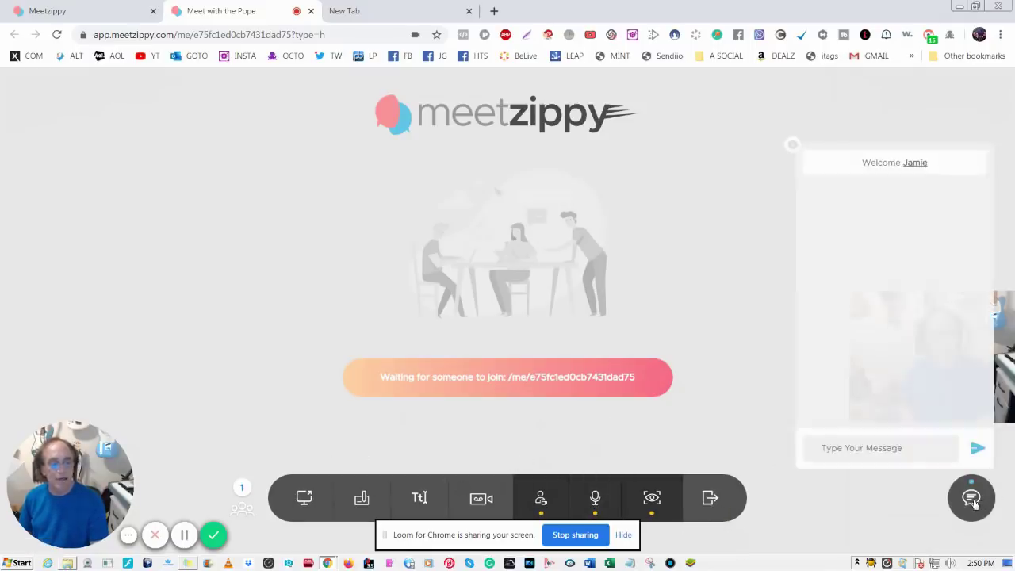
click(851, 450)
text(N)
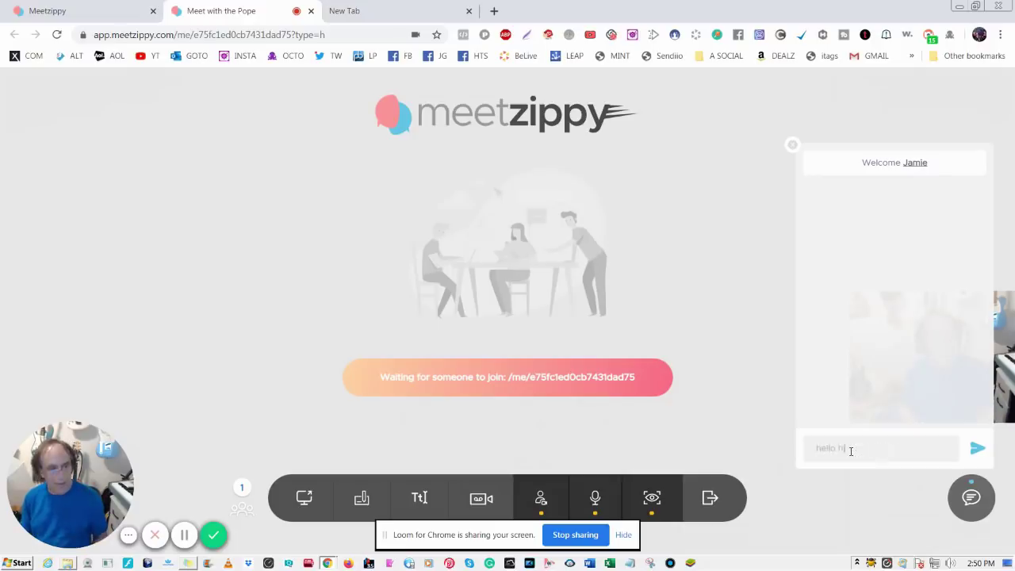
key(Return)
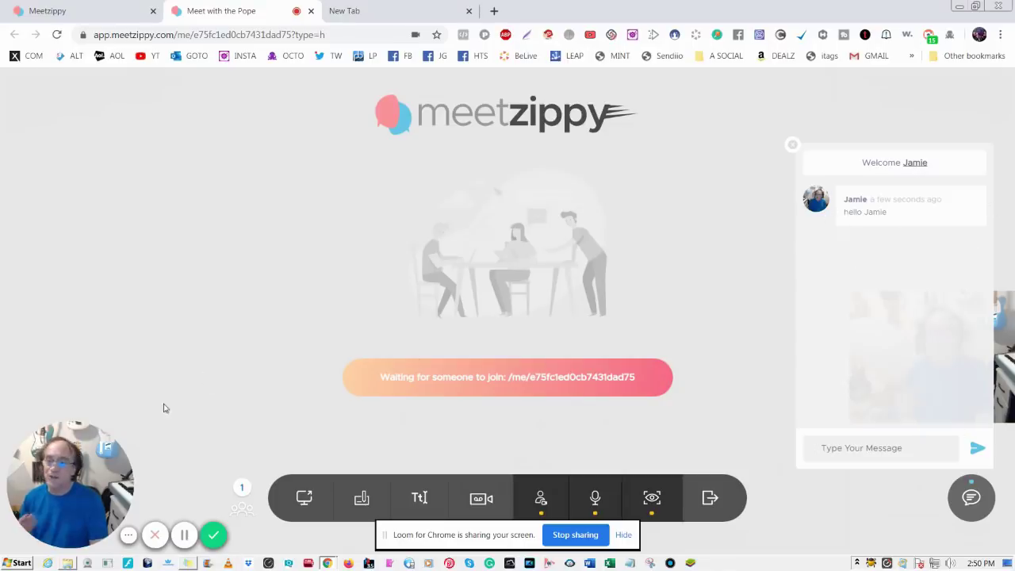
click(792, 145)
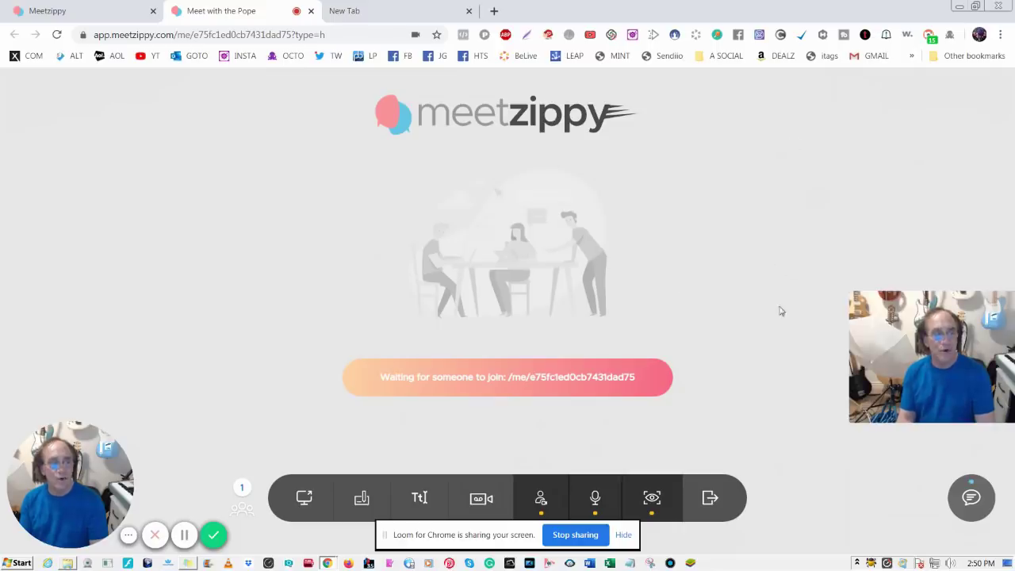
click(893, 321)
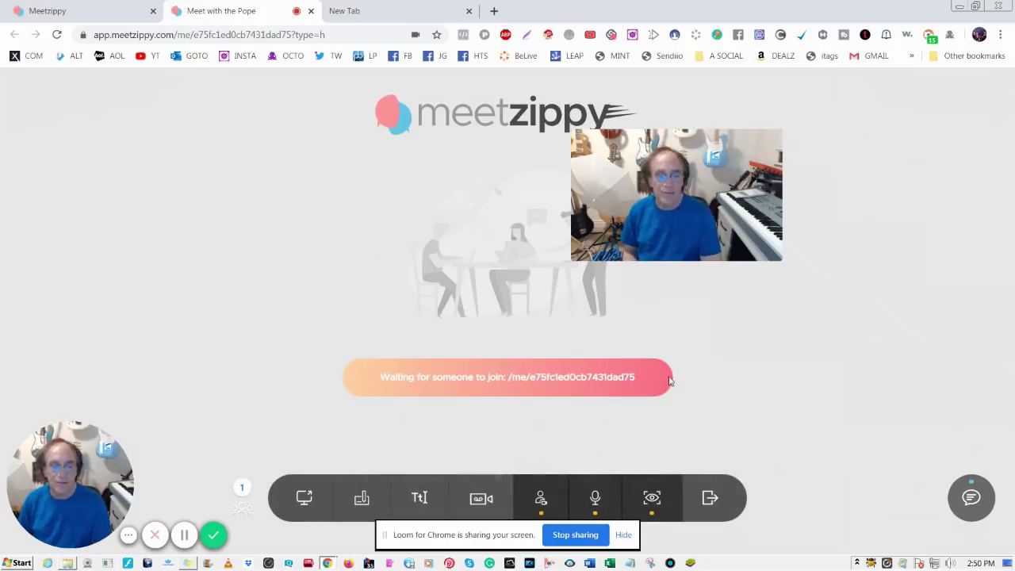
Return to the MeetZippy dashboard, open the recordings, and play and pause the recording from April 9, 2020 before closing its player
click(109, 17)
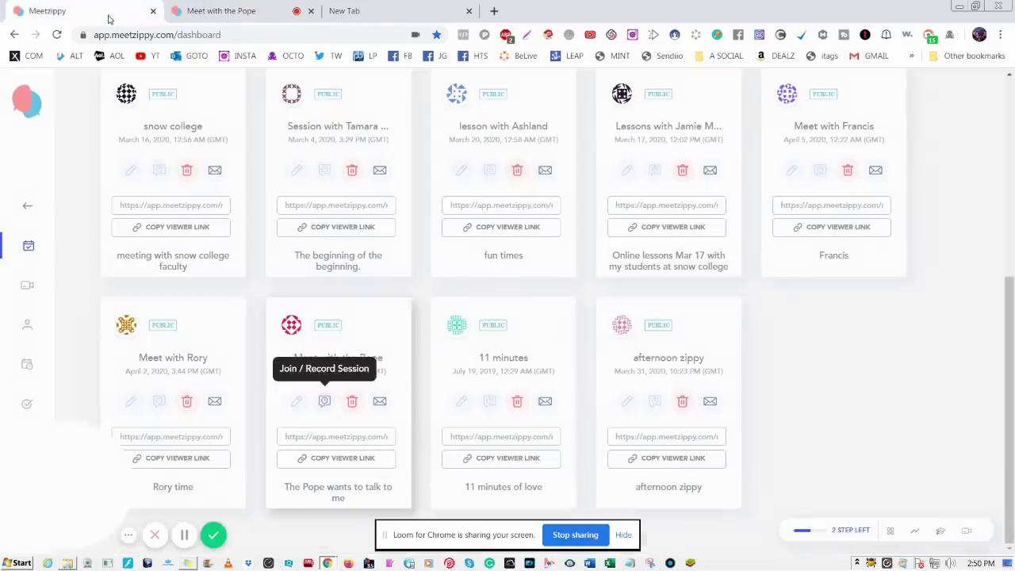
click(28, 287)
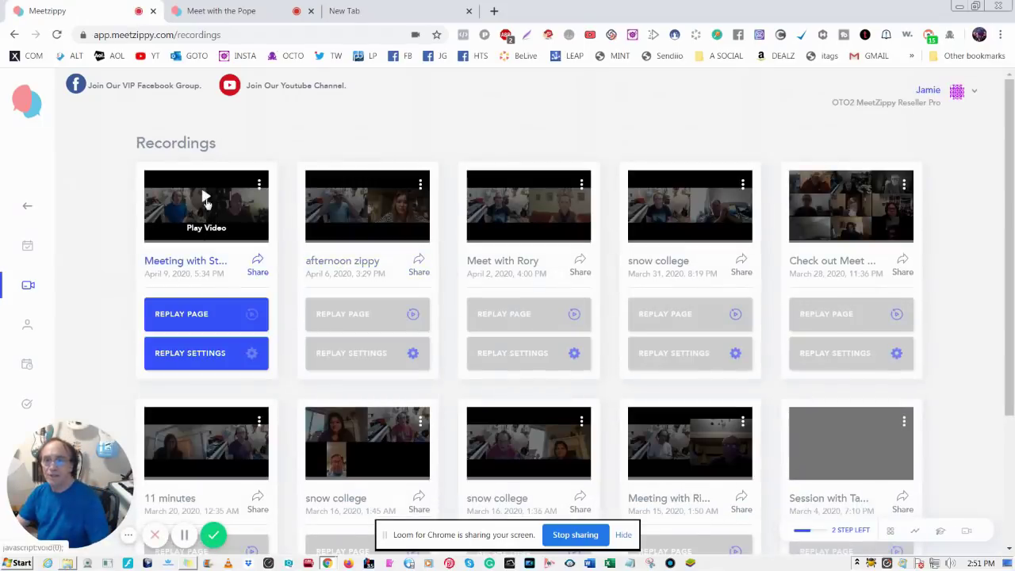
click(206, 200)
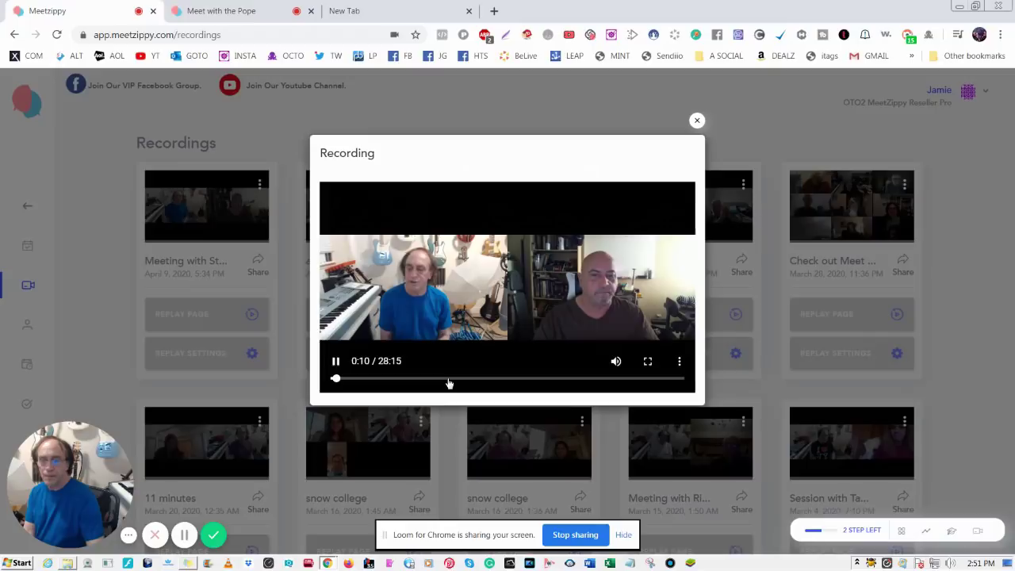
click(335, 361)
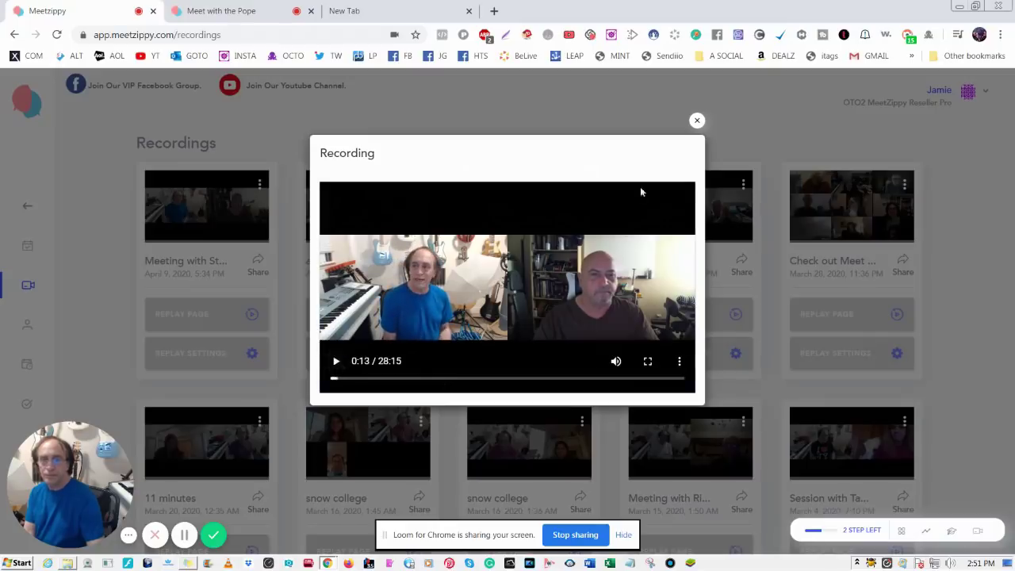
click(697, 119)
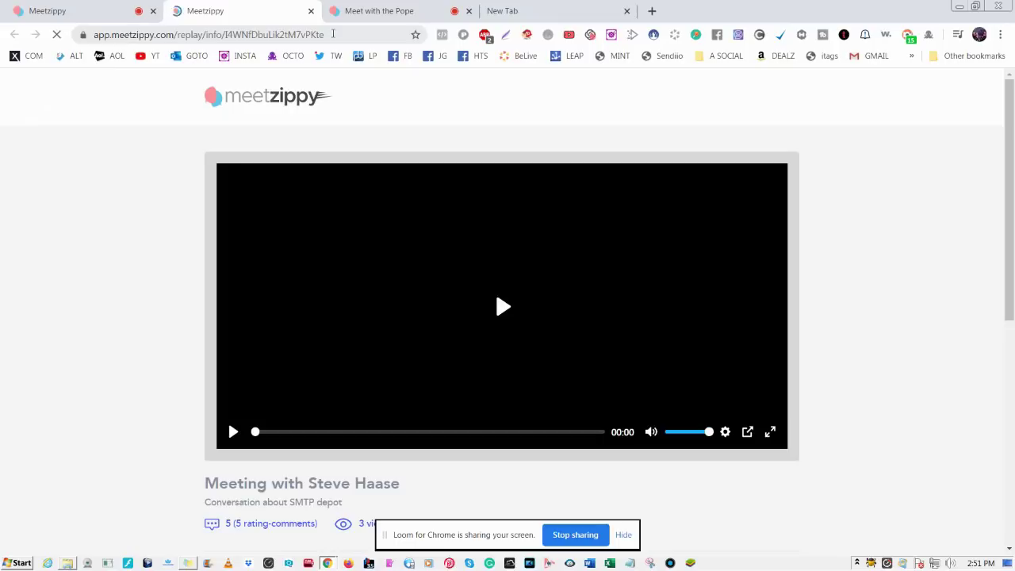
Select the web address of the April 9, 2020 recording's replay page, and show that recording's options back in the recordings list
click(332, 33)
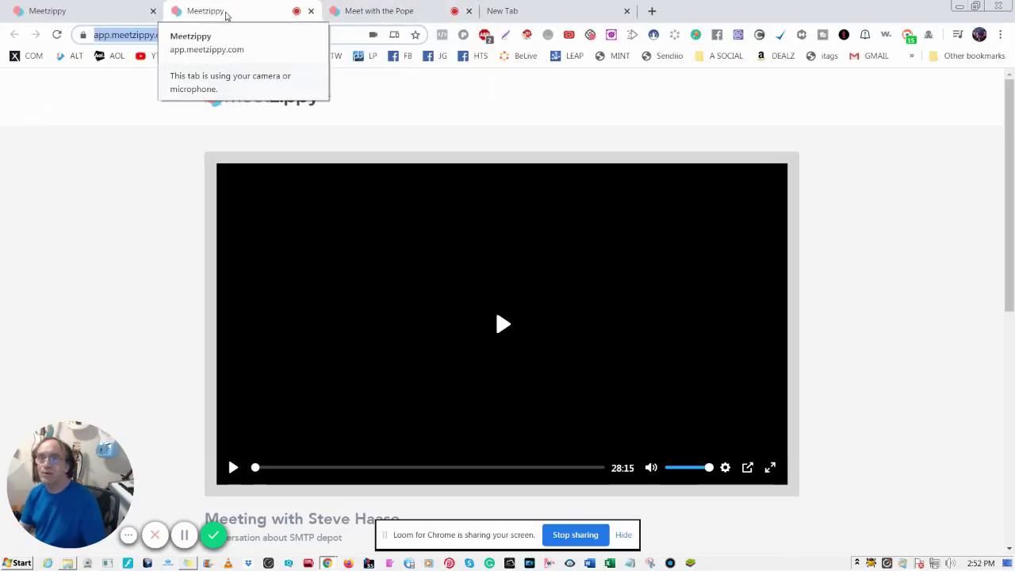
click(117, 18)
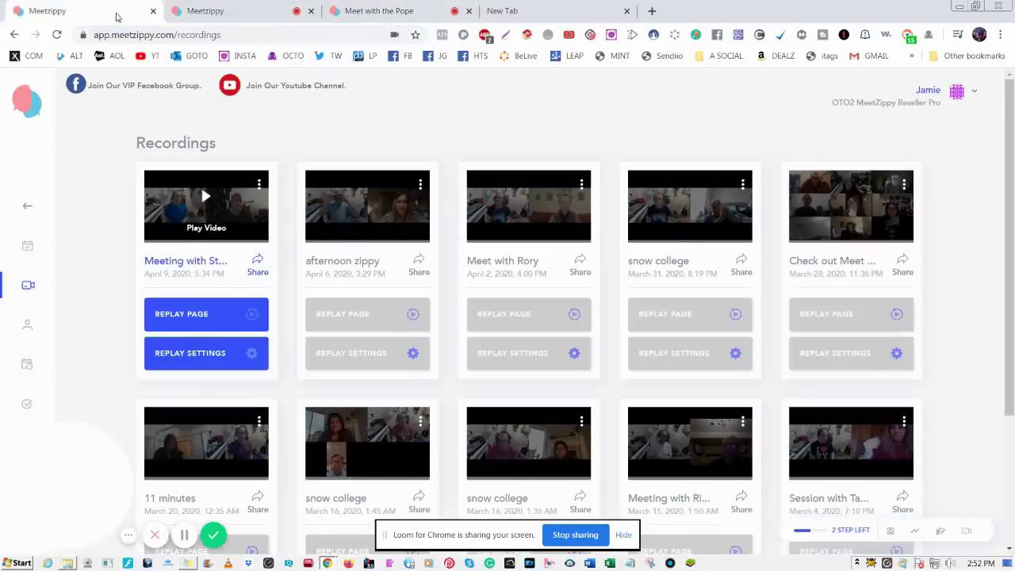
click(259, 186)
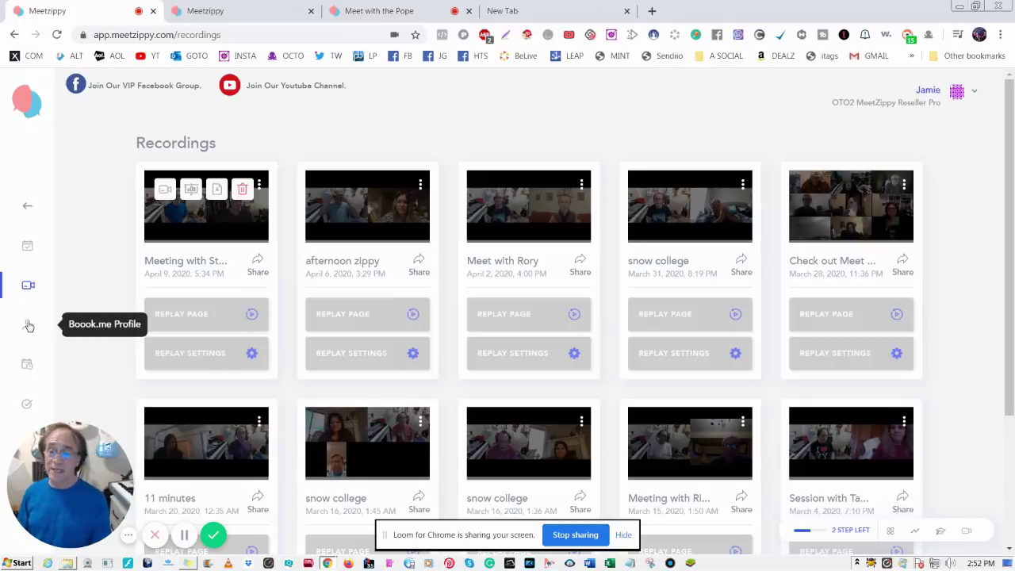
Open the settings of the existing Boook.me profile and visit its public website, discovering the About Me section
click(29, 325)
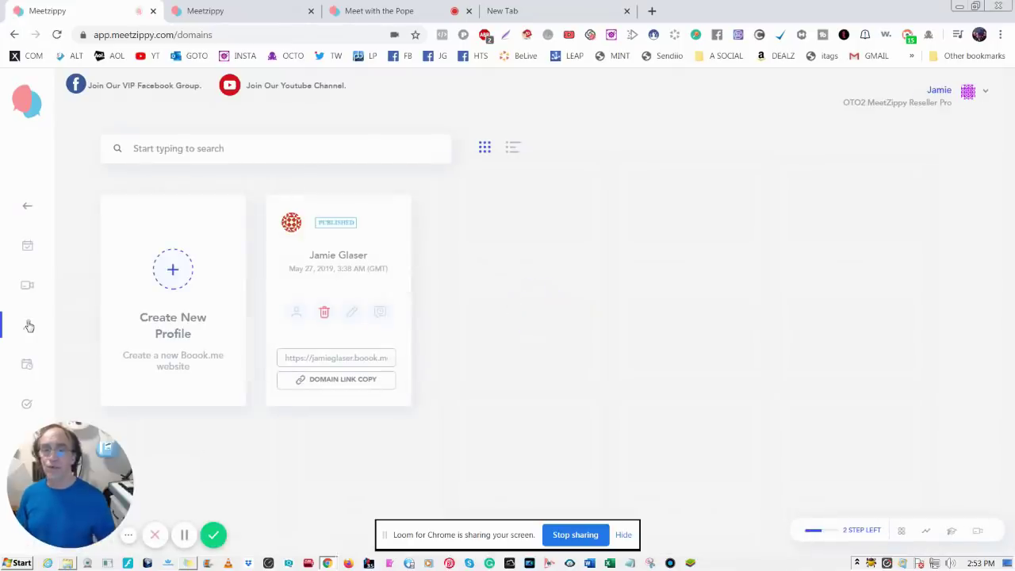
click(298, 315)
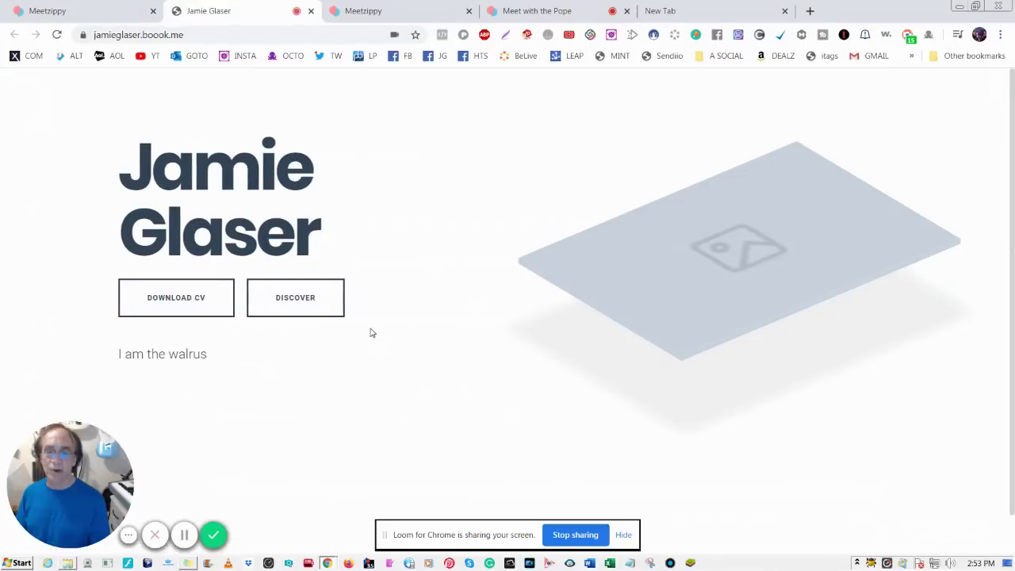
scroll(371, 333, down, 1)
click(301, 255)
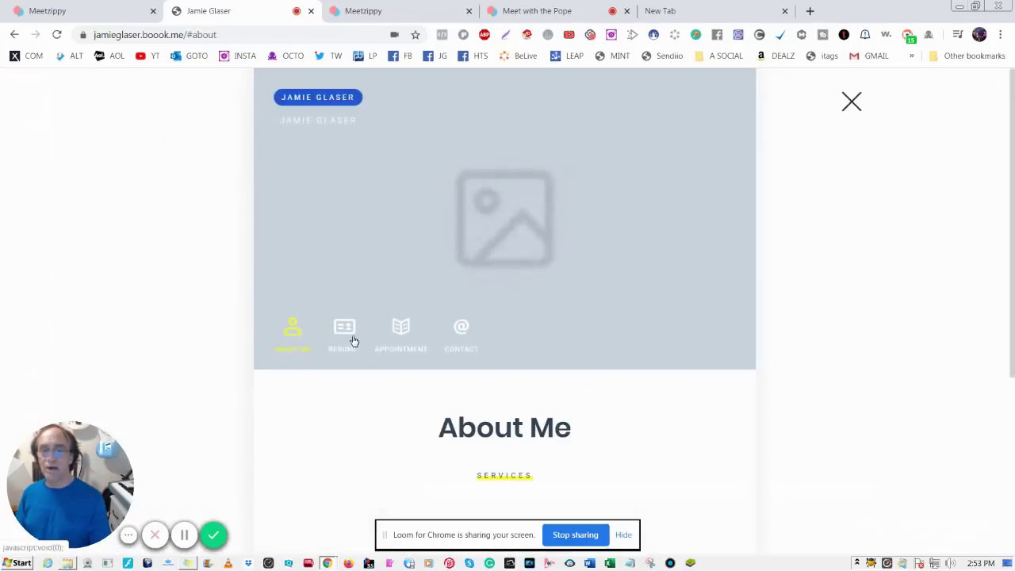
Look through the profile website's Contact section, including the social links, contact details and message form
click(465, 330)
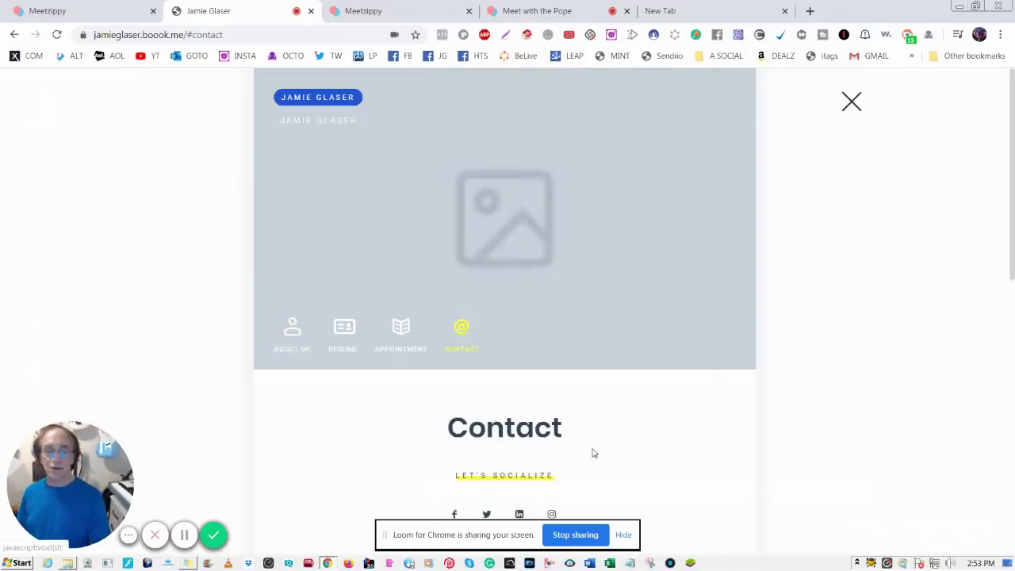
scroll(607, 464, down, 5)
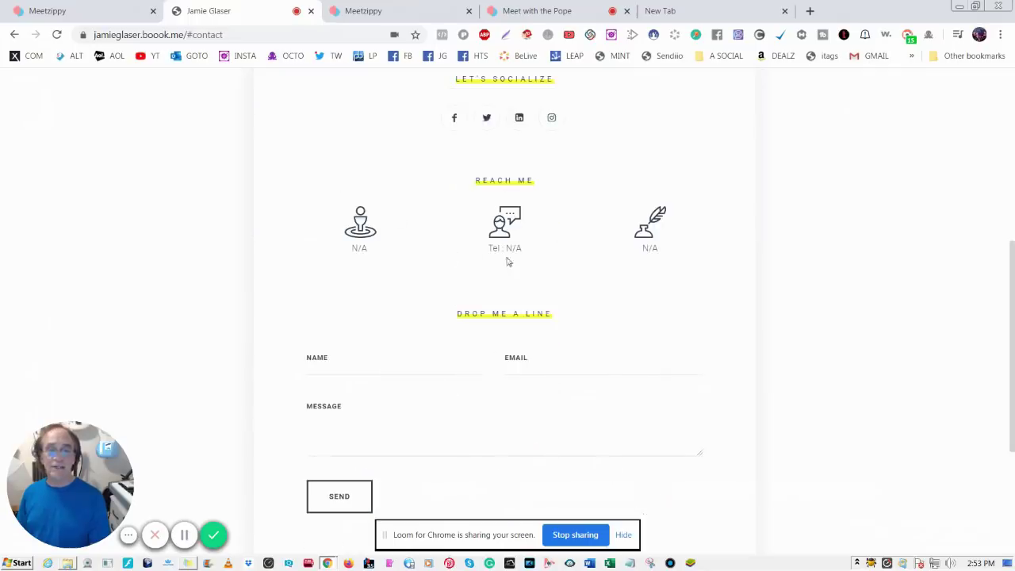
scroll(431, 389, down, 3)
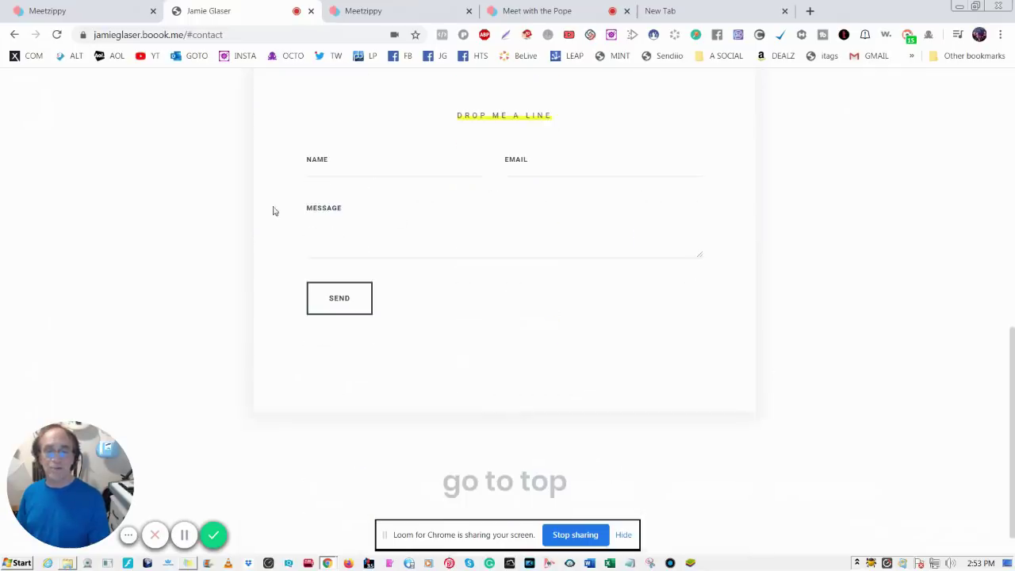
scroll(550, 434, up, 10)
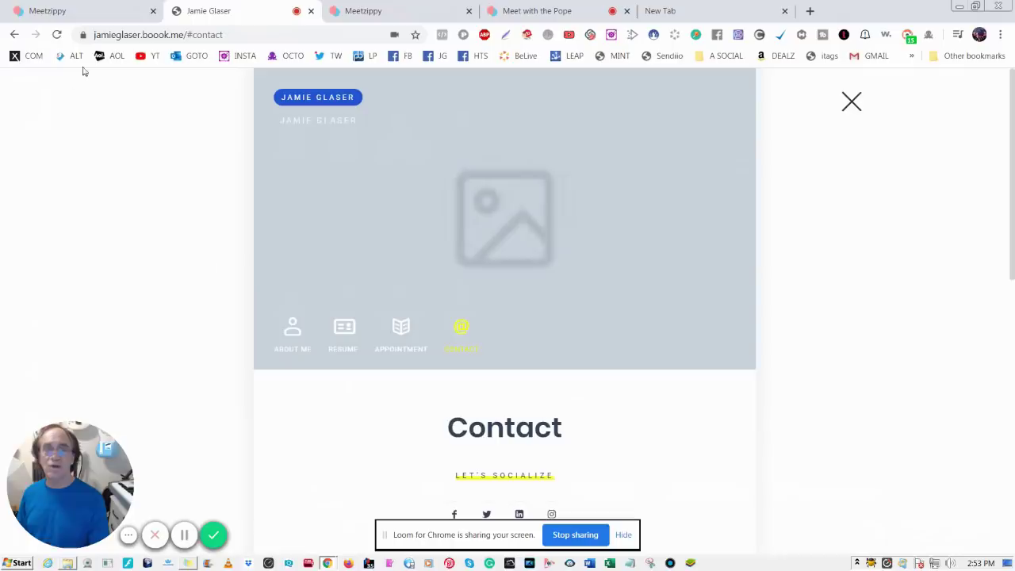
Go back to the profile website's section overview and return to the Boook.me profile settings in MeetZippy
click(13, 36)
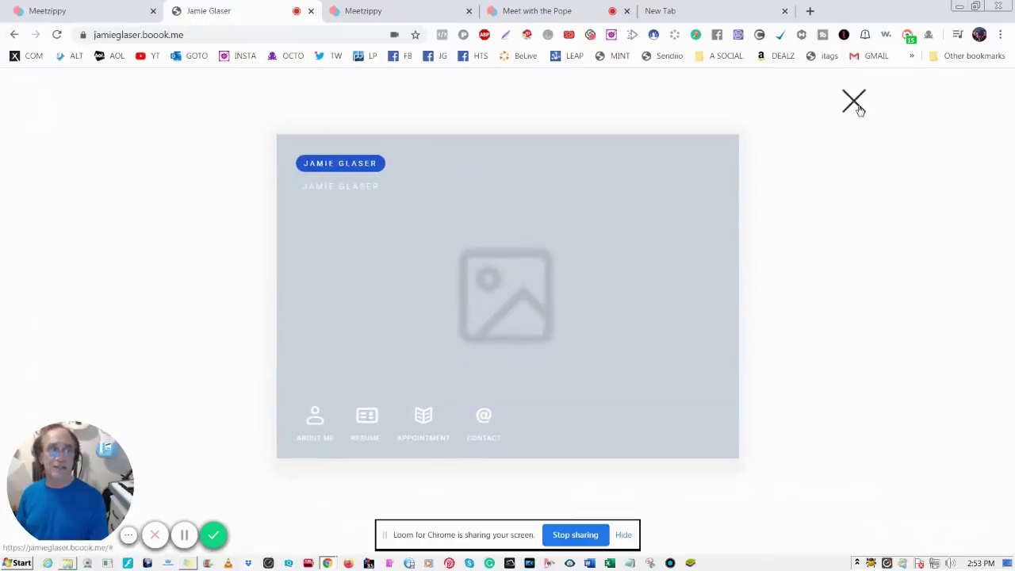
click(15, 36)
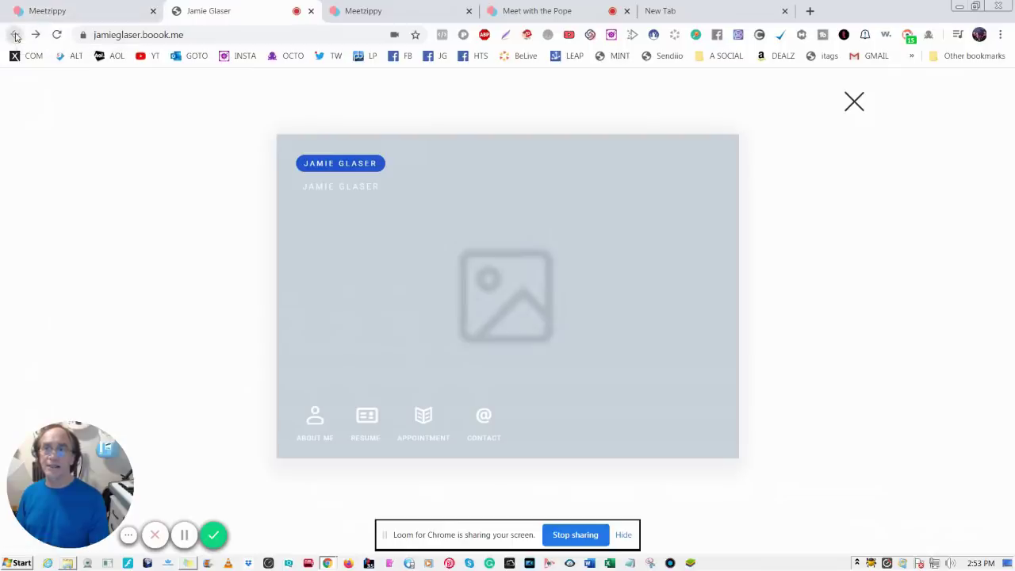
click(74, 15)
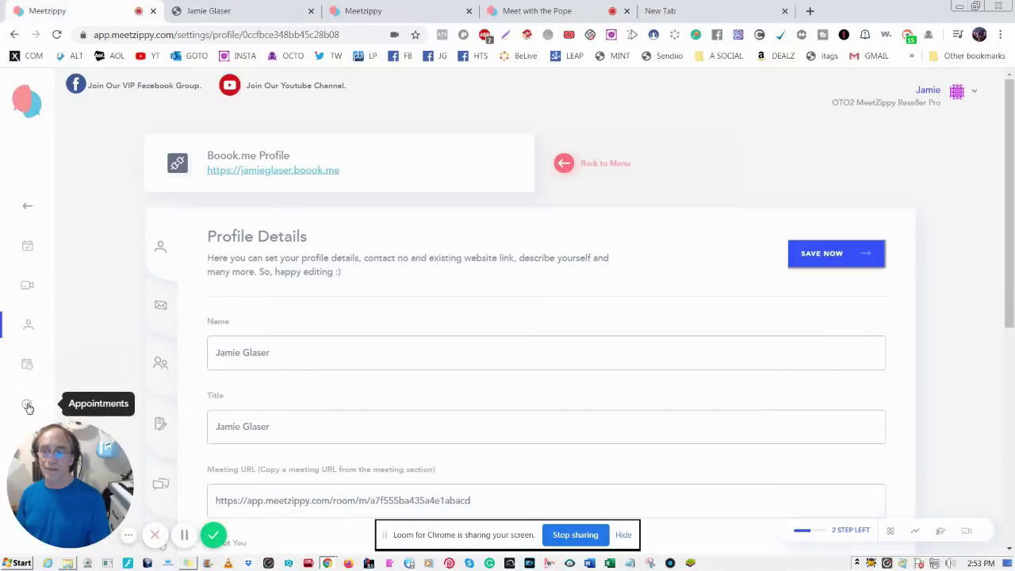
Open the appointment schedule setup and select the existing Boook.me profile to view its available days, start times and end times
click(29, 367)
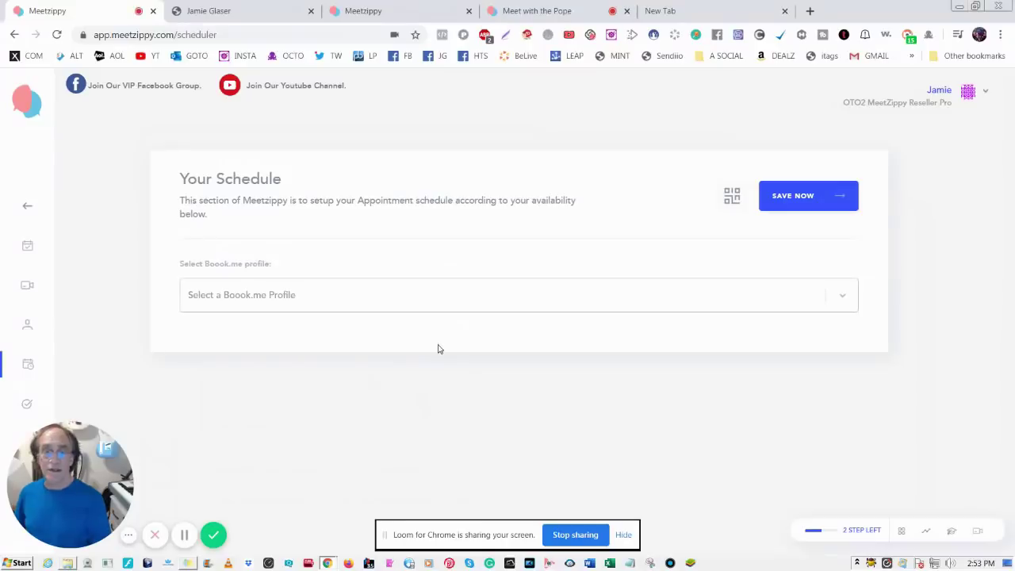
click(433, 292)
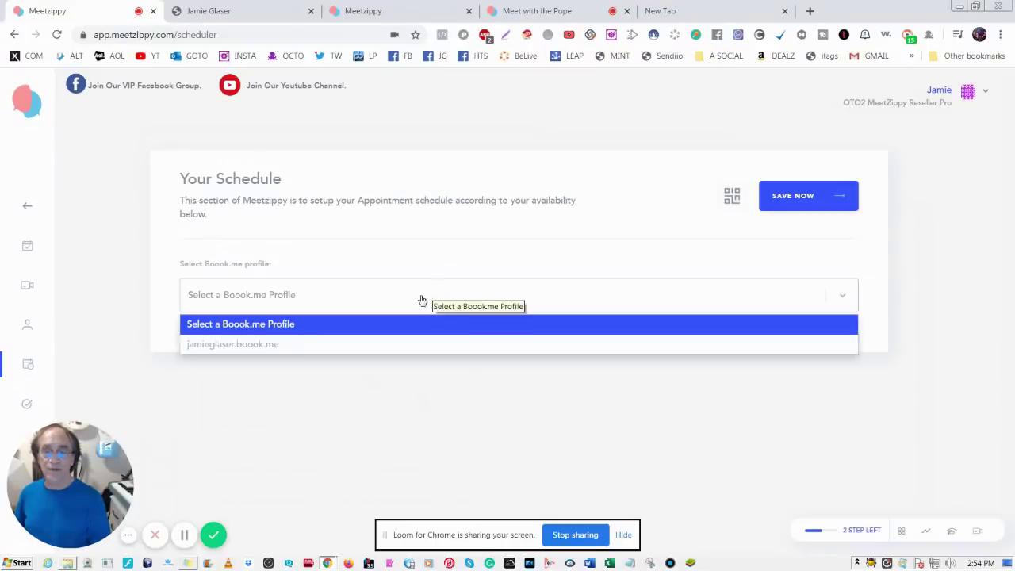
click(328, 344)
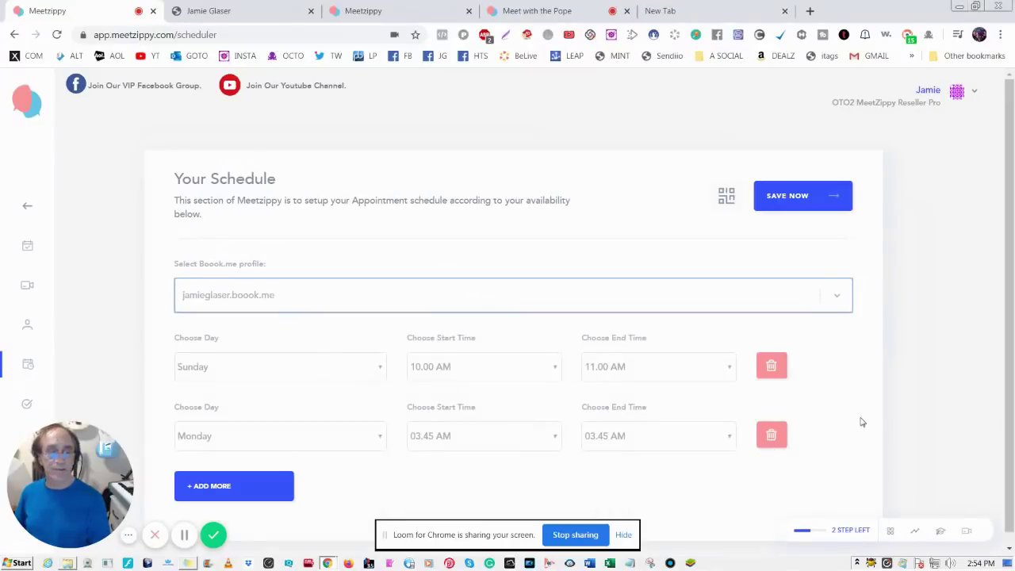
scroll(862, 424, down, 1)
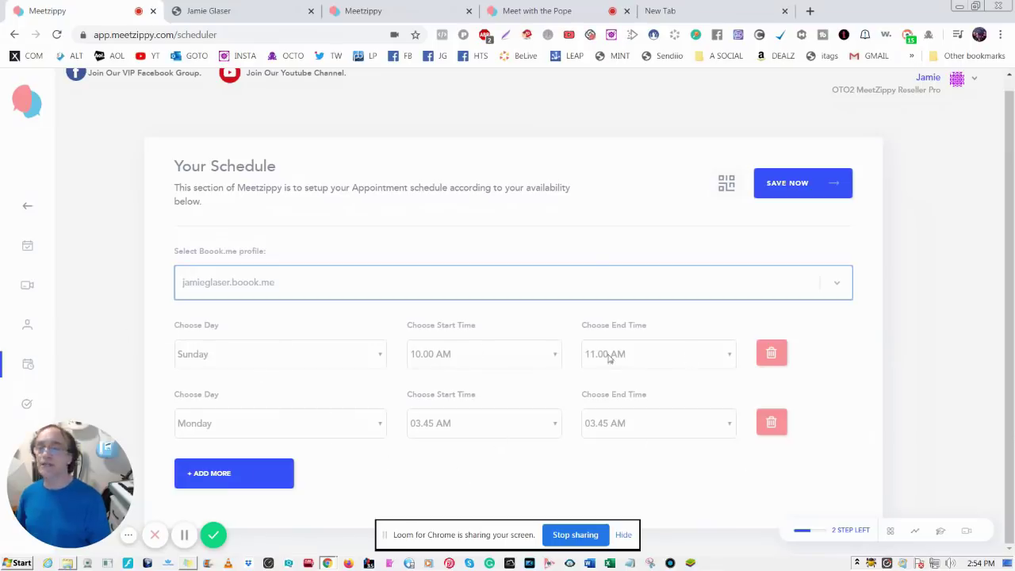
Return from MeetZippy to the Mintware dashboard and enter the web address jg-smedia.com/zippy-1.html
click(30, 208)
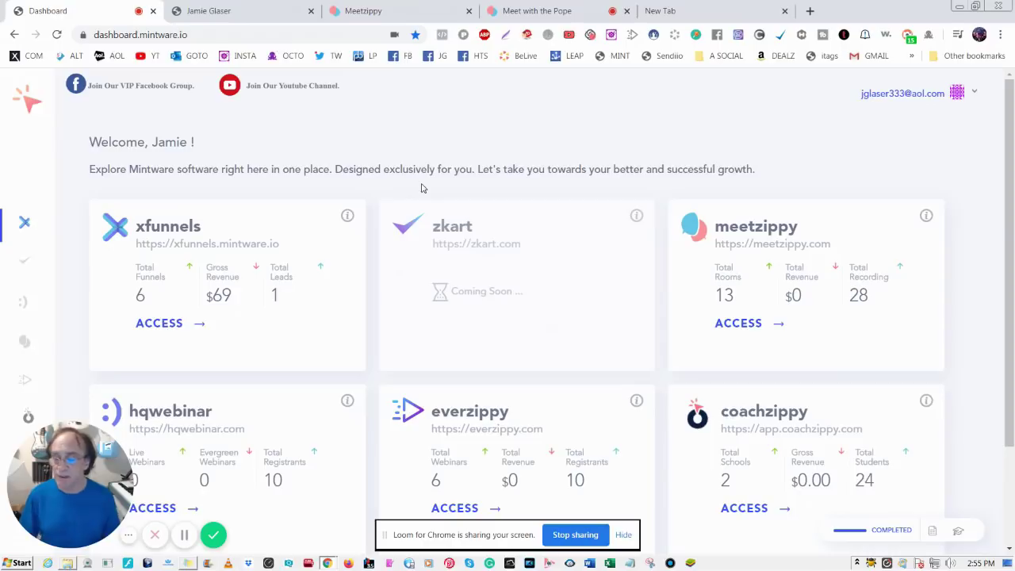
key(ctrl+l)
text(jg-smed)
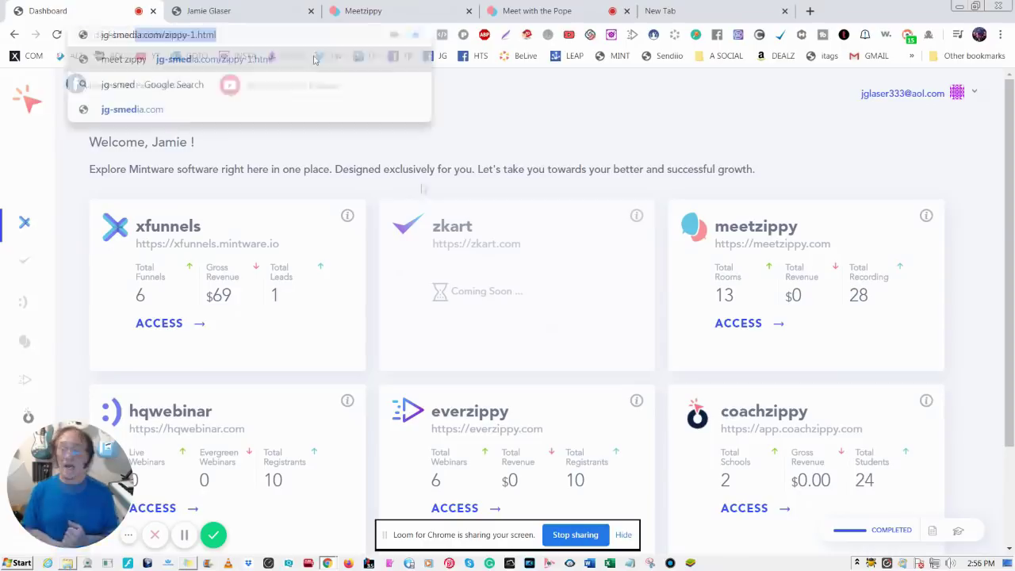